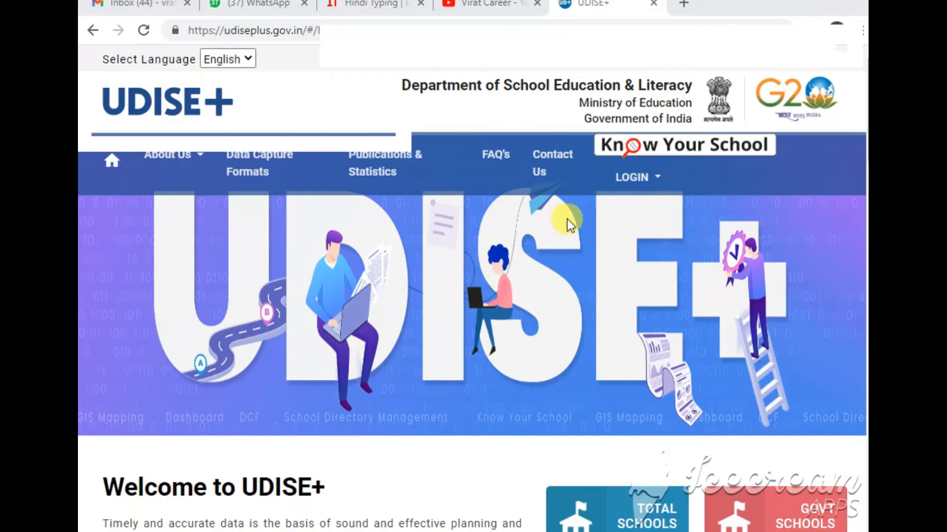
Open the Teacher Module login page for AY 2022-23 from the UDISE+ home page
left_click(655, 179)
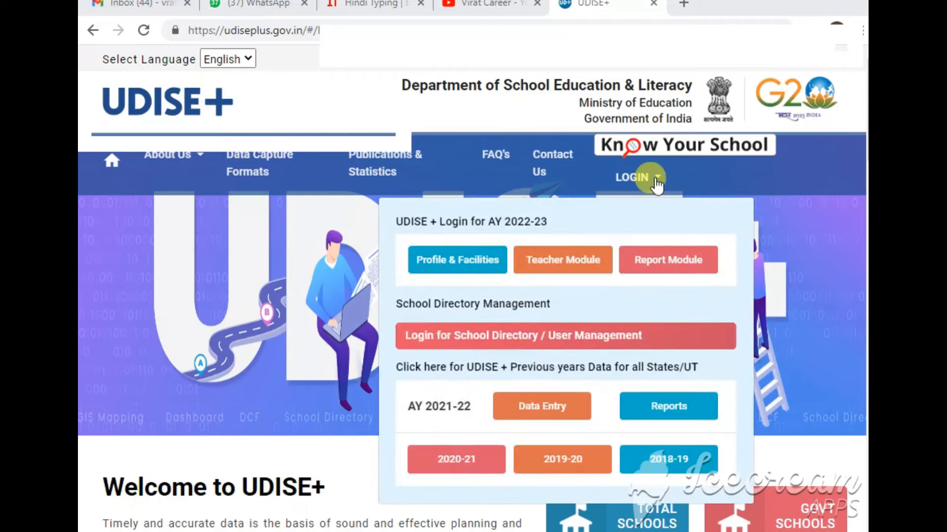
mouse_move(642, 182)
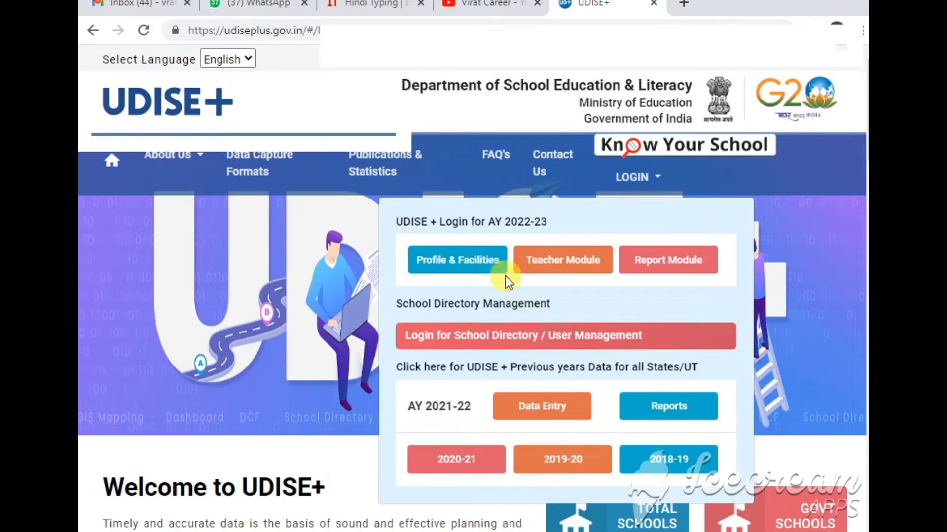
left_click(550, 271)
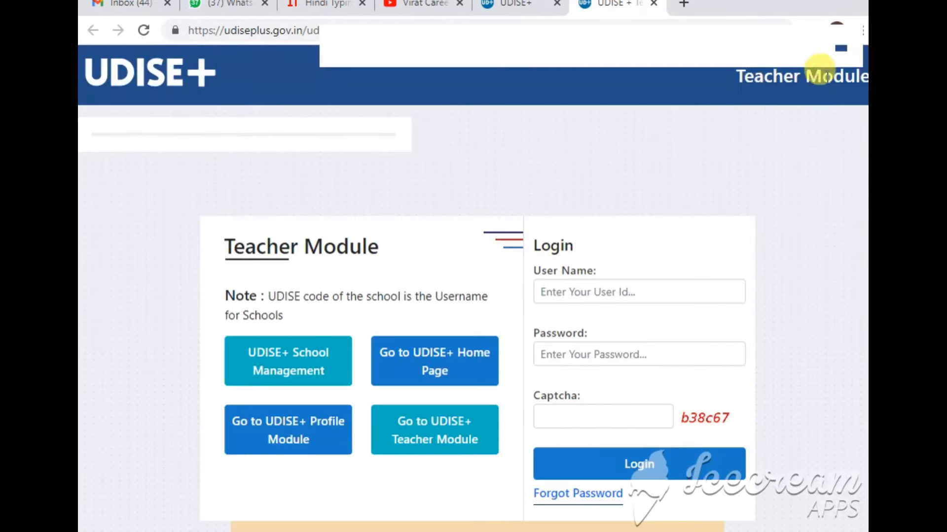
Go through the user name, password and captcha fields of the Teacher Module login form without filling them in
left_click(566, 294)
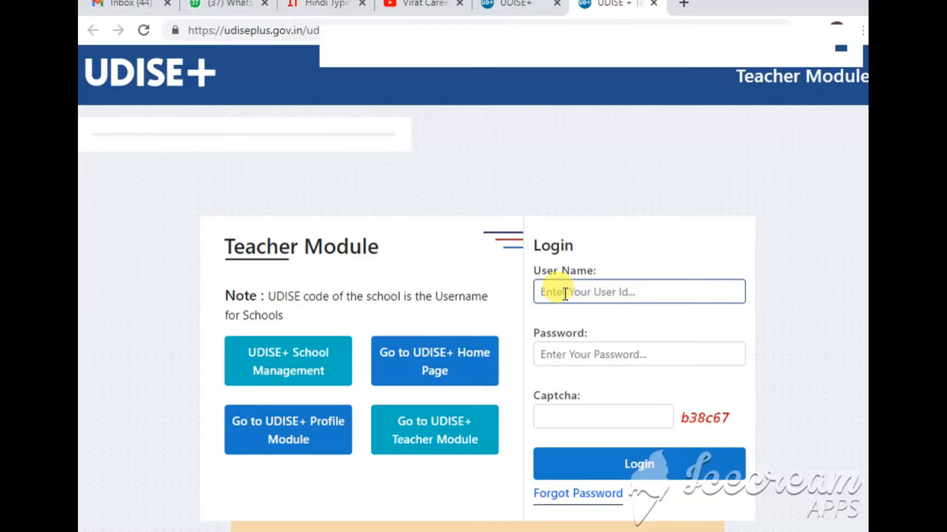
left_click(556, 356)
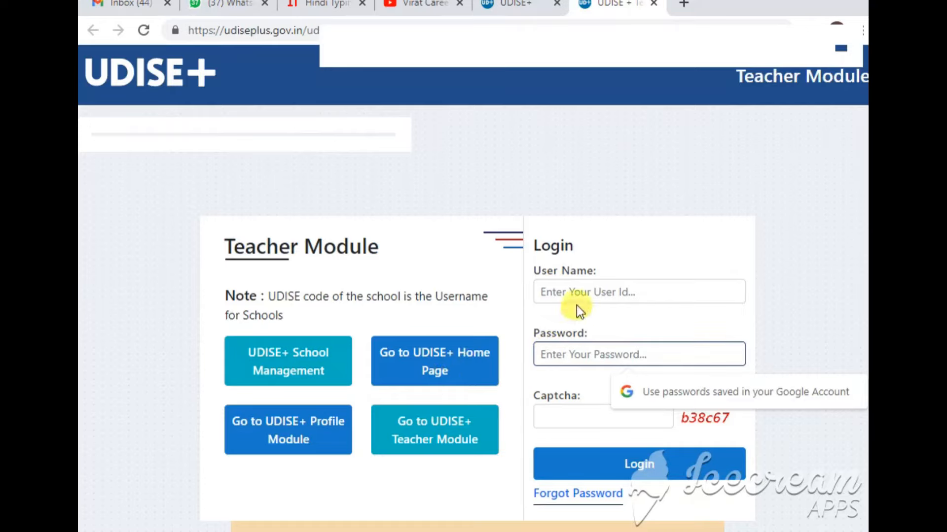
left_click(544, 419)
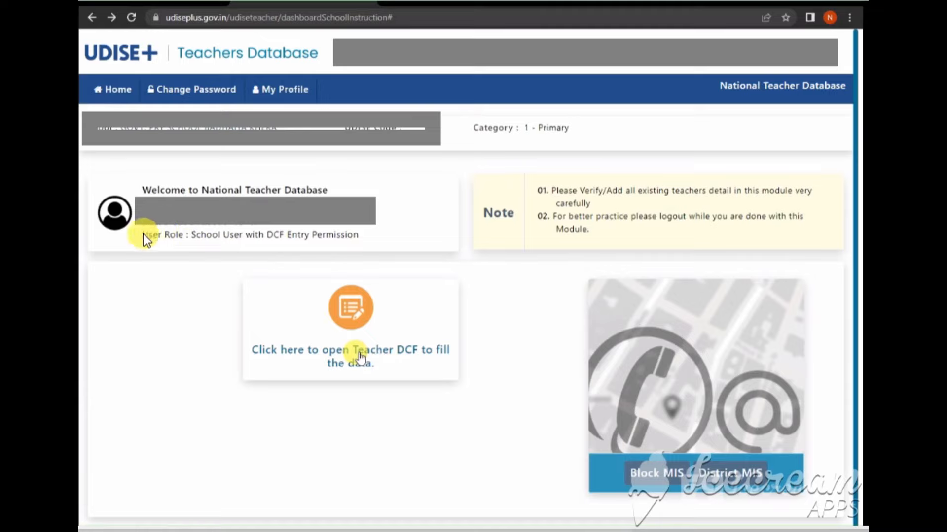
mouse_move(151, 231)
left_mouse_down()
mouse_move(271, 280)
mouse_move(308, 281)
left_mouse_up()
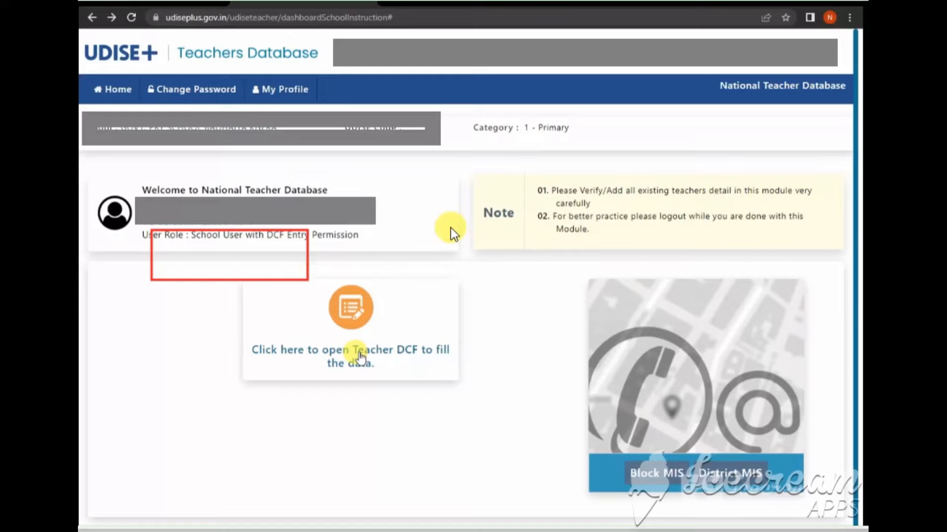
left_click_drag(448, 225, 569, 293)
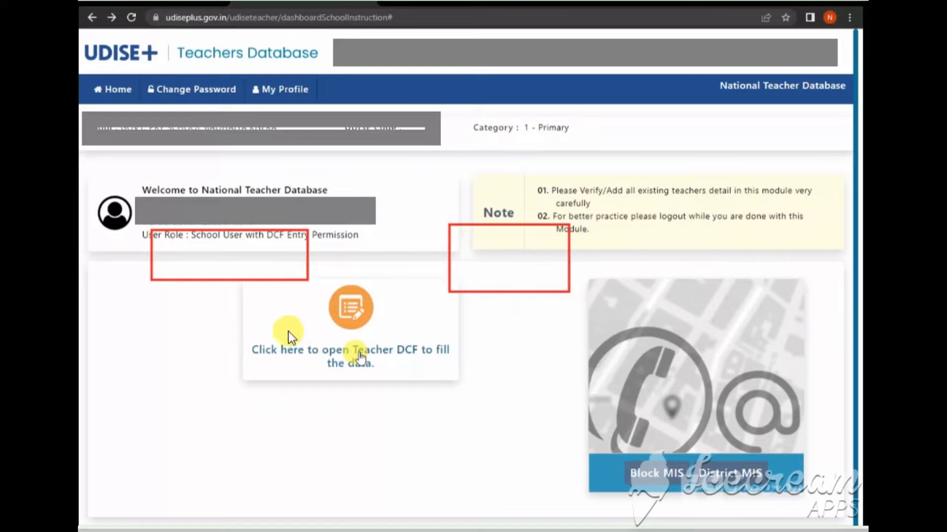
mouse_move(259, 323)
left_mouse_down()
mouse_move(394, 383)
mouse_move(469, 375)
left_mouse_up()
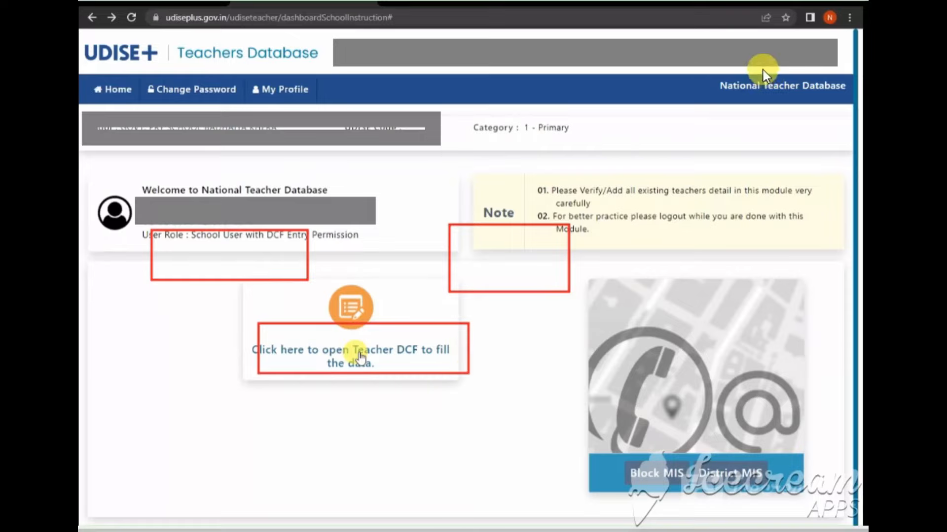
mouse_move(762, 69)
left_mouse_down()
mouse_move(820, 107)
mouse_move(851, 105)
left_mouse_up()
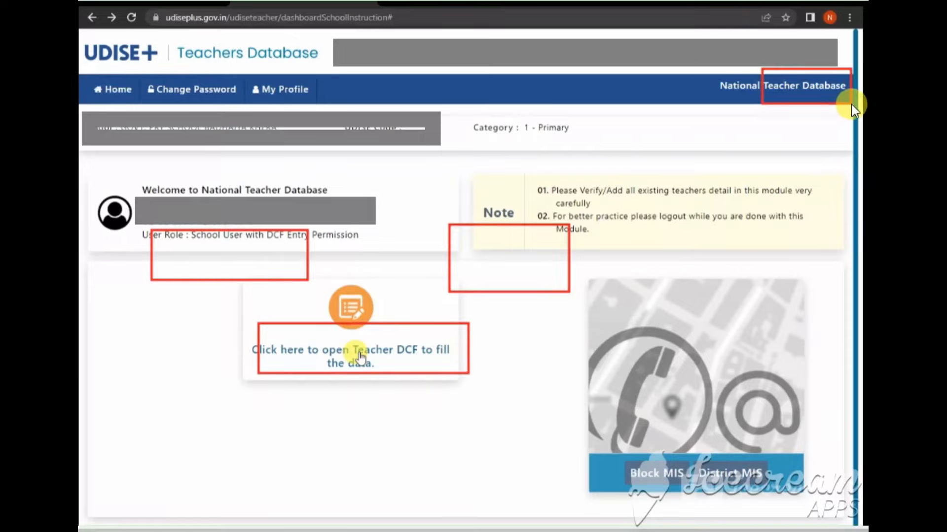
mouse_move(280, 336)
left_mouse_down()
mouse_move(497, 376)
mouse_move(479, 383)
left_mouse_up()
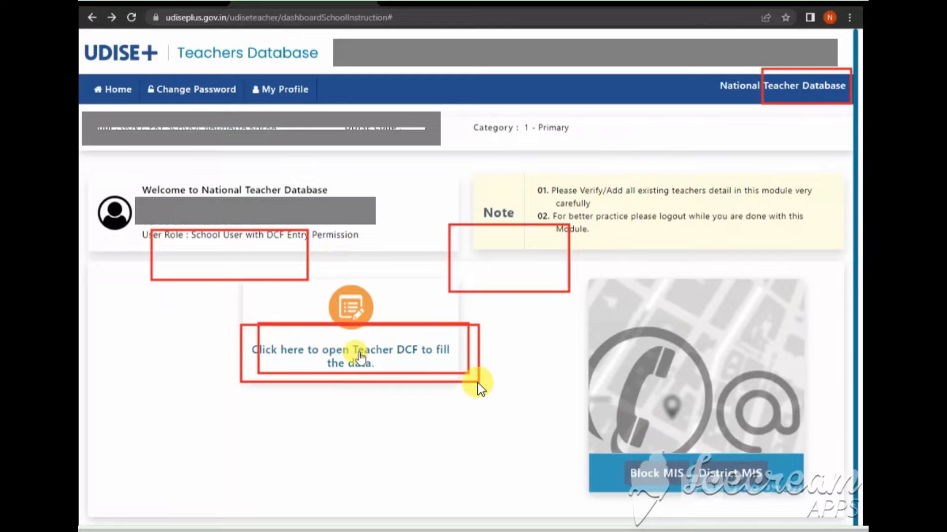
mouse_move(220, 330)
left_mouse_down()
mouse_move(348, 368)
mouse_move(471, 369)
mouse_move(471, 377)
left_mouse_up()
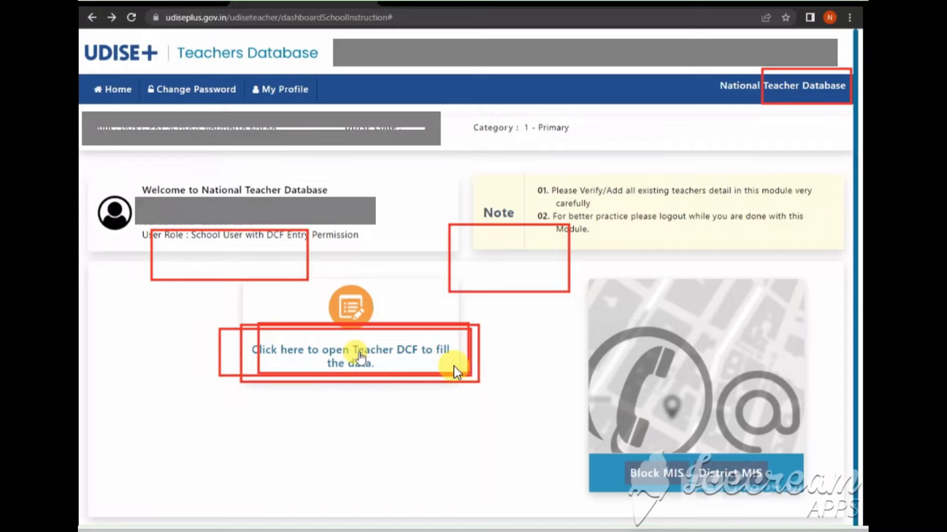
mouse_move(236, 322)
left_mouse_down()
mouse_move(252, 344)
mouse_move(362, 379)
mouse_move(471, 371)
mouse_move(477, 382)
left_mouse_up()
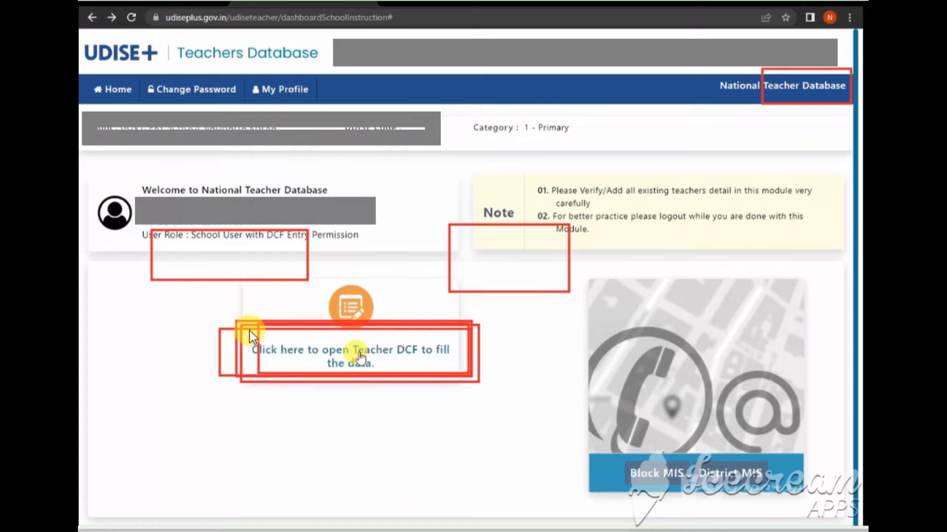
mouse_move(238, 324)
left_mouse_down()
mouse_move(440, 377)
mouse_move(481, 378)
mouse_move(471, 381)
left_mouse_up()
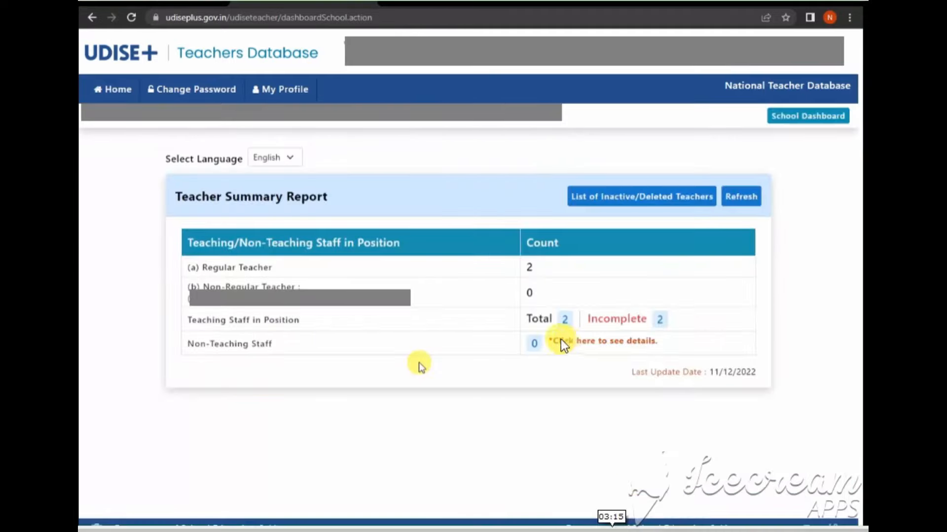
mouse_move(514, 302)
left_mouse_down()
mouse_move(554, 331)
mouse_move(583, 329)
left_mouse_up()
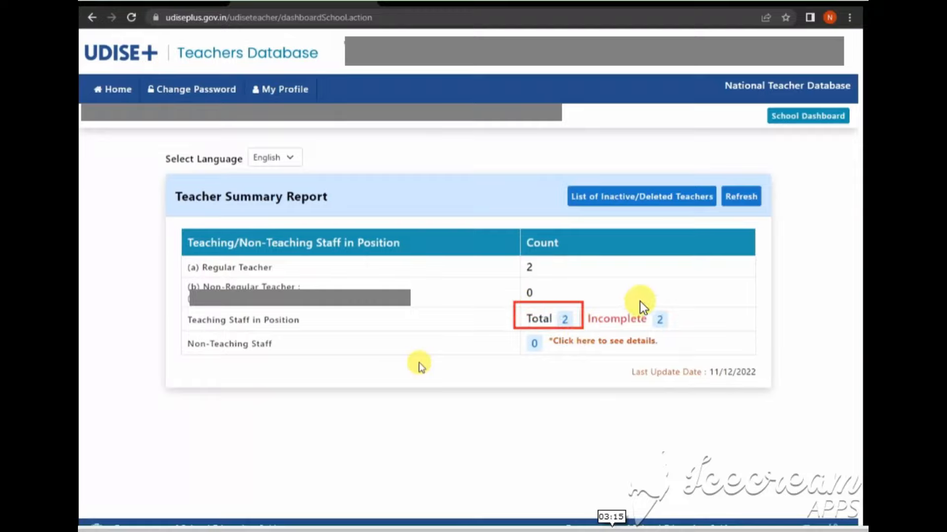
left_click_drag(644, 302, 680, 337)
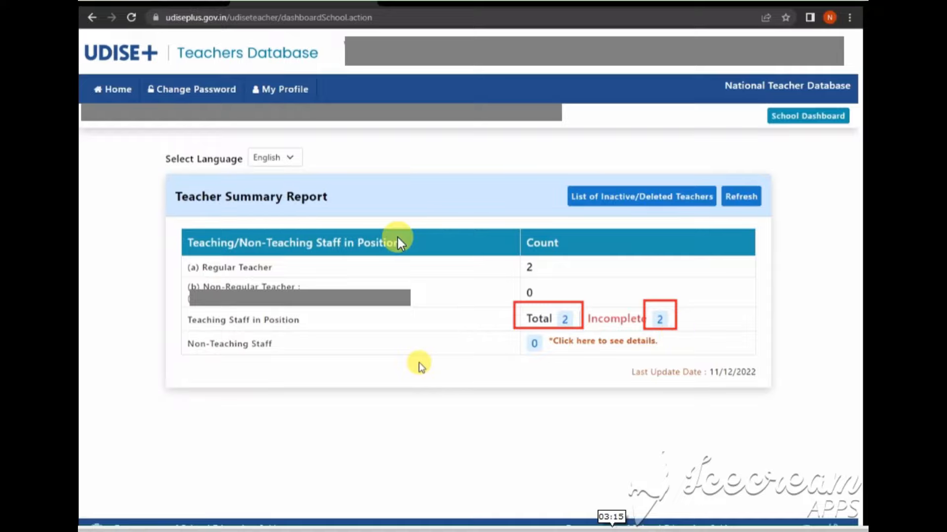
left_click_drag(248, 143, 310, 170)
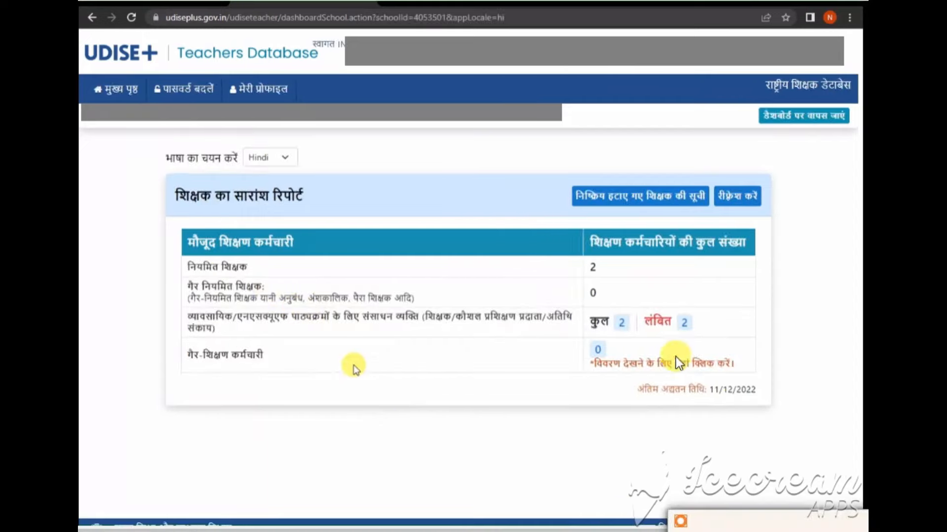
left_click_drag(494, 277, 587, 268)
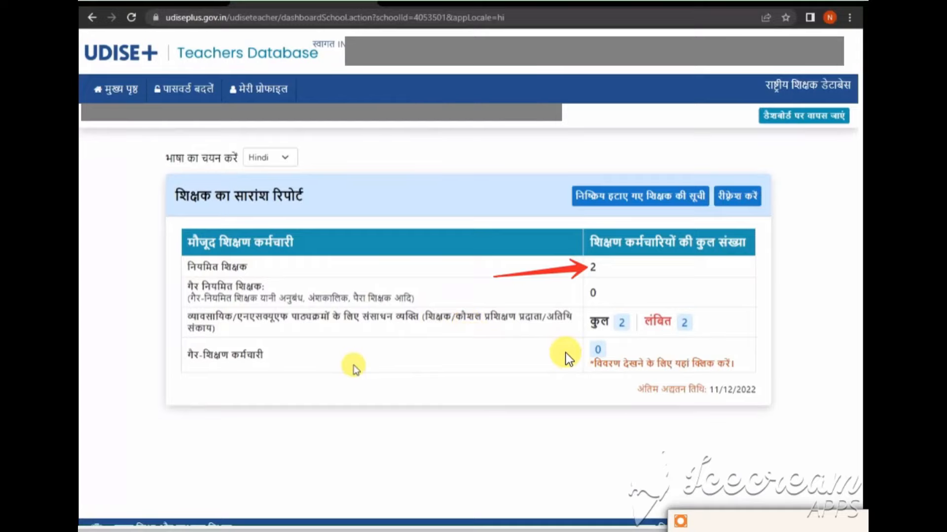
left_click_drag(566, 352, 617, 330)
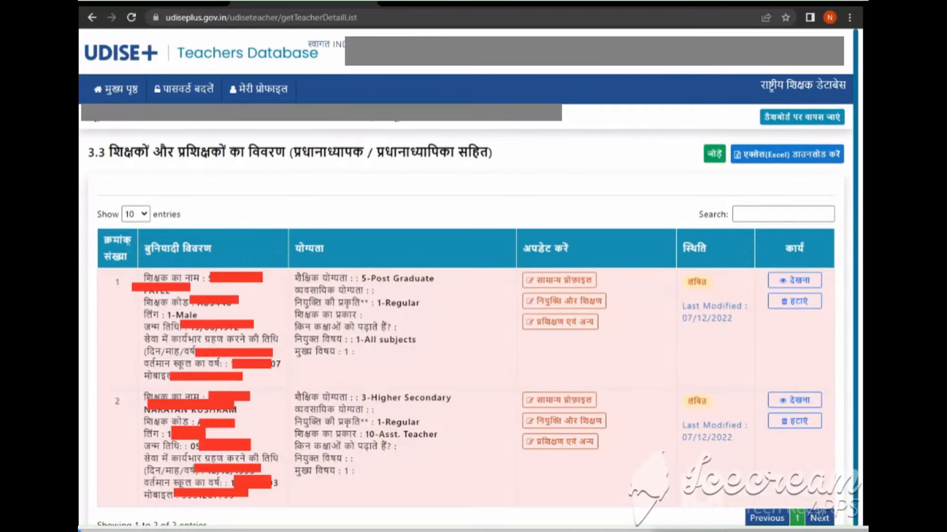
left_click_drag(88, 229, 288, 511)
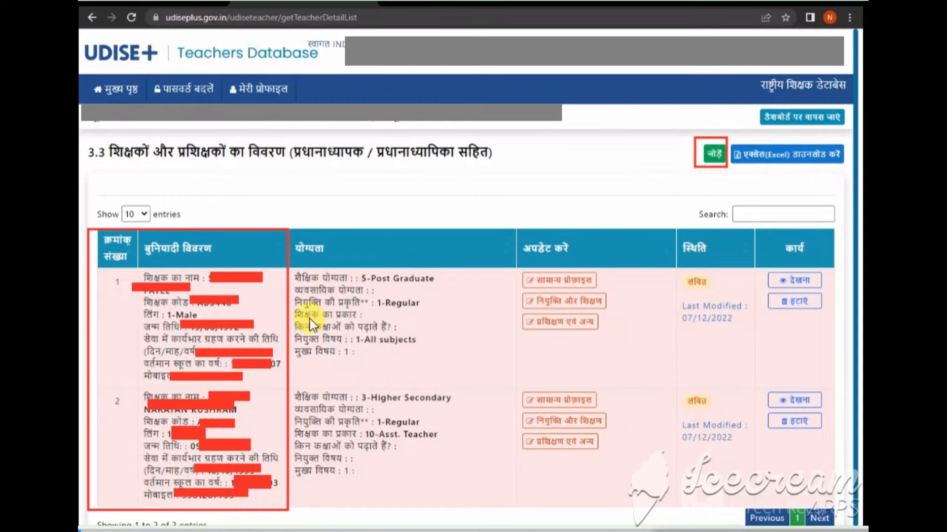
mouse_move(96, 264)
left_mouse_down()
mouse_move(177, 313)
mouse_move(274, 519)
mouse_move(291, 504)
left_mouse_up()
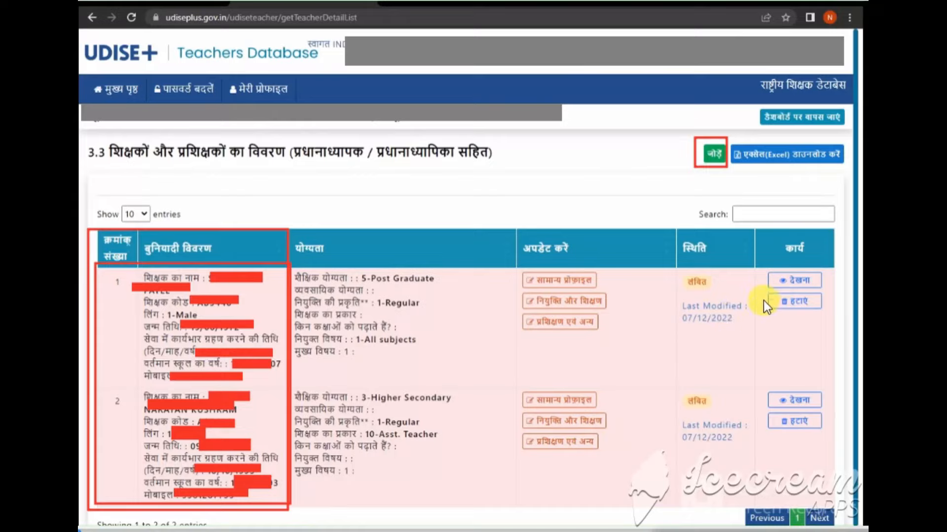
left_click_drag(762, 294, 822, 310)
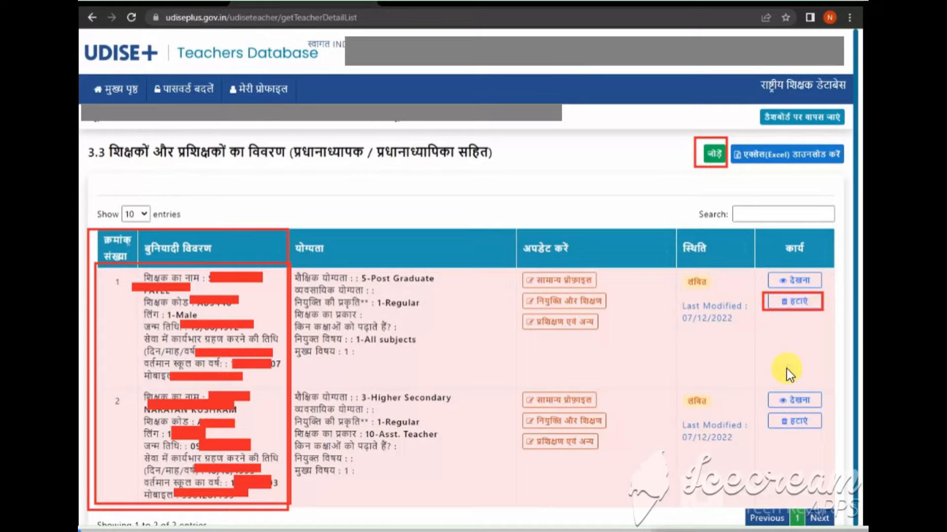
left_click_drag(768, 417, 821, 436)
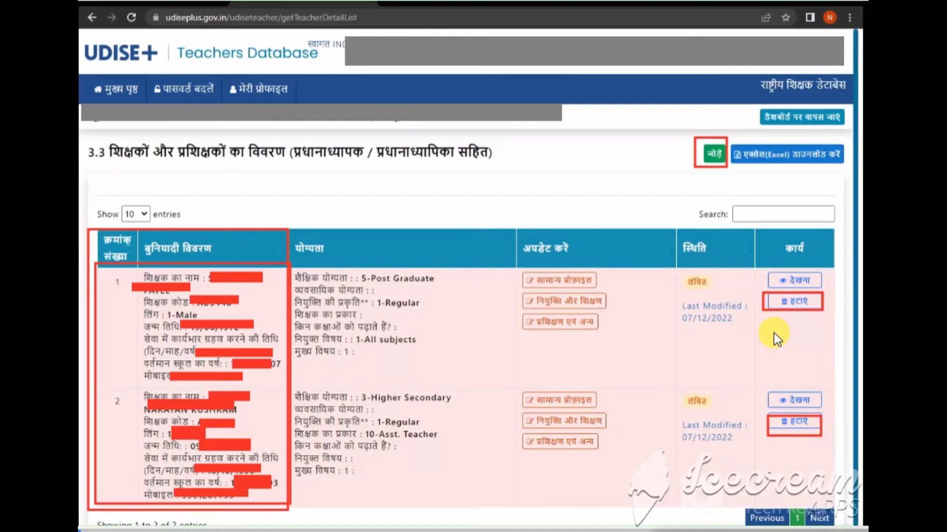
left_click_drag(765, 292, 830, 310)
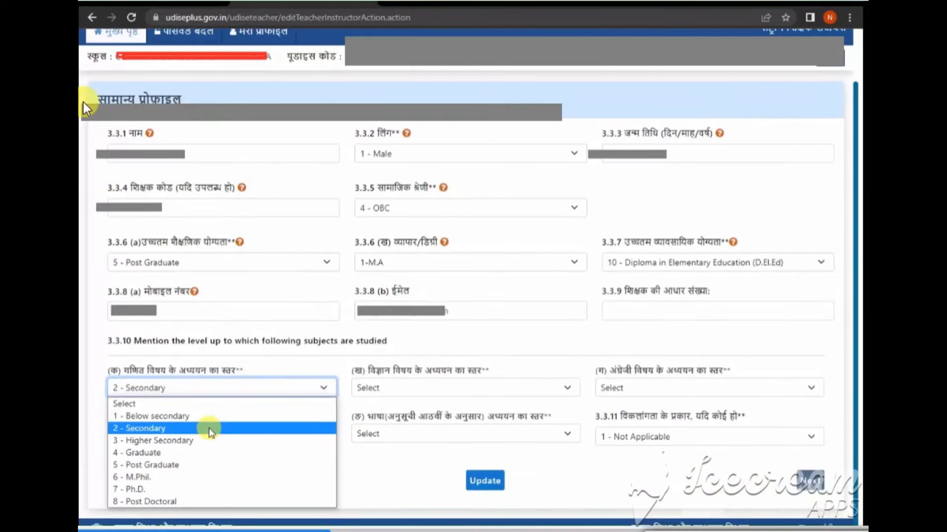
mouse_move(82, 102)
left_mouse_down()
mouse_move(604, 348)
mouse_move(852, 518)
mouse_move(838, 505)
left_mouse_up()
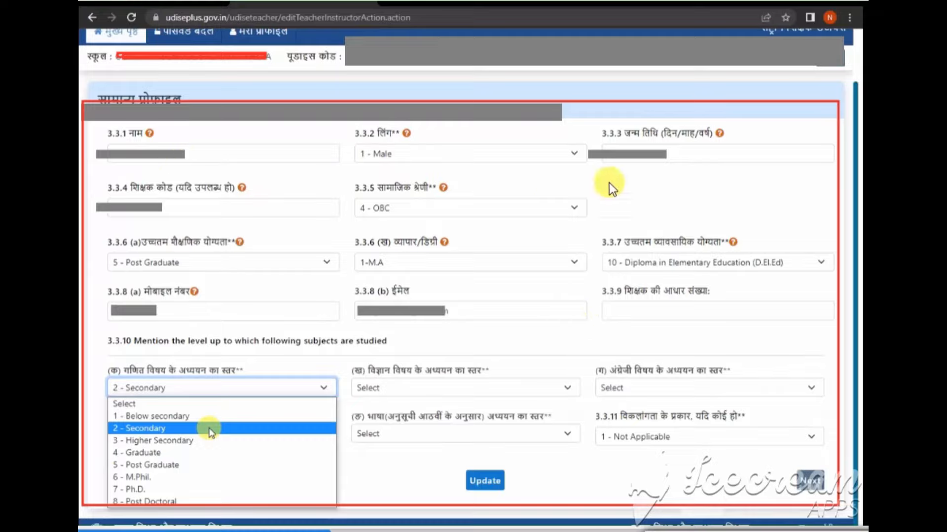
left_click_drag(340, 175, 575, 234)
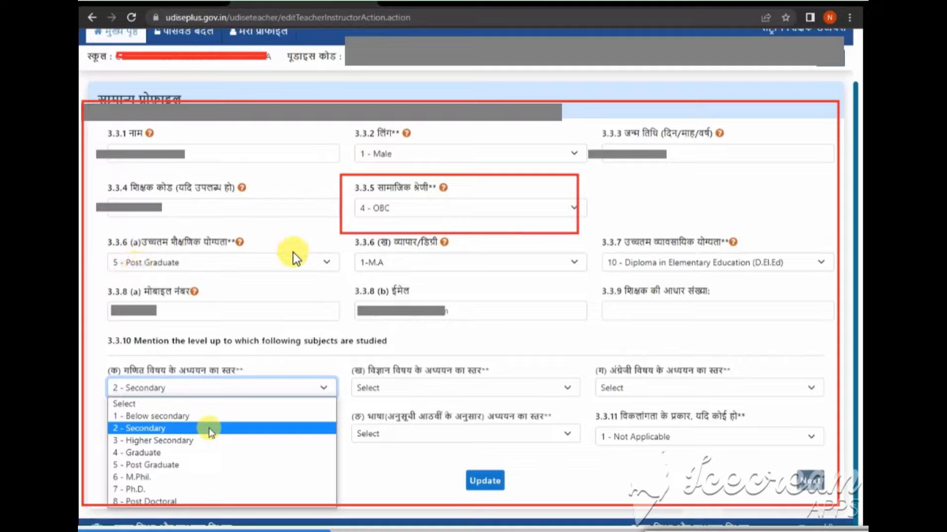
left_click_drag(316, 249, 342, 270)
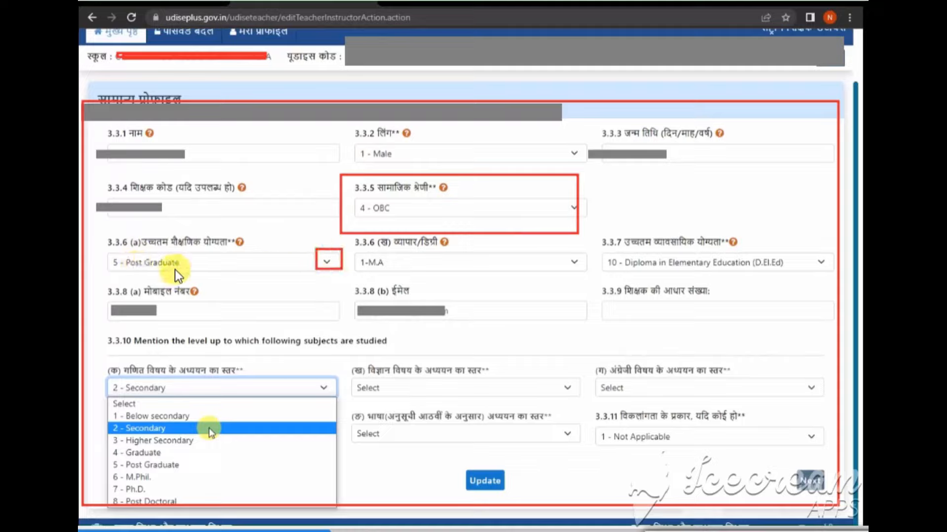
left_click_drag(557, 252, 591, 273)
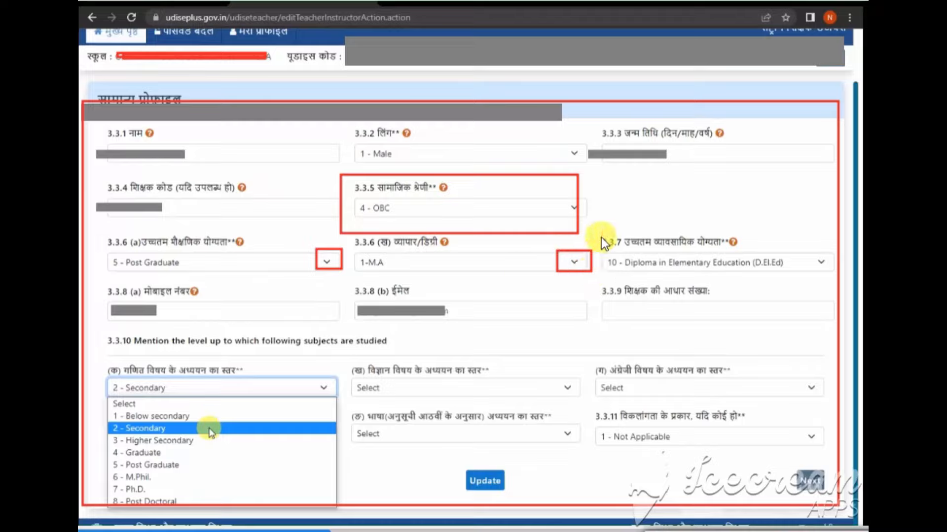
left_click_drag(656, 260, 806, 276)
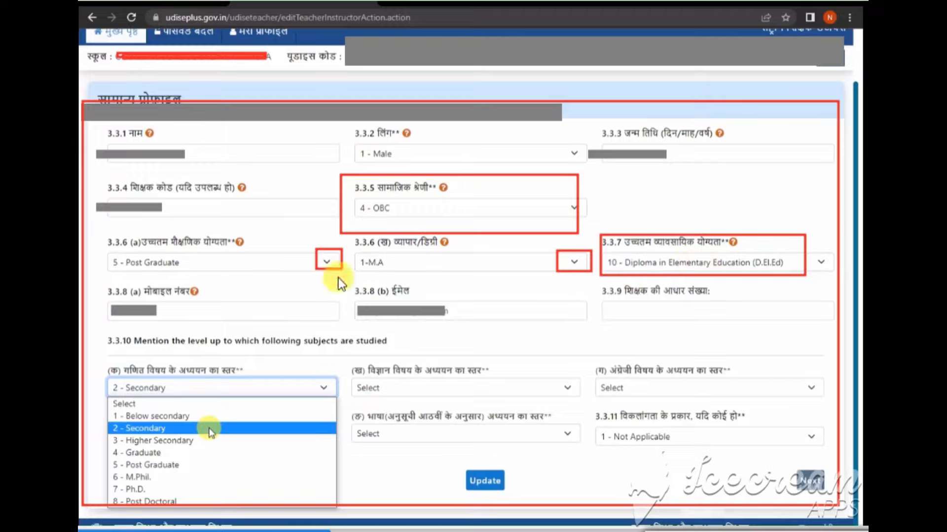
left_click_drag(810, 254, 846, 267)
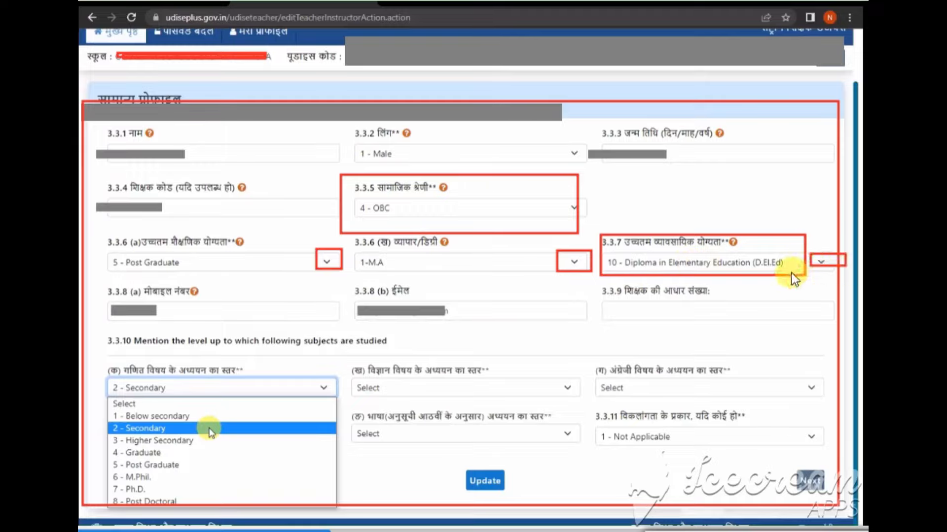
left_click_drag(99, 302, 214, 315)
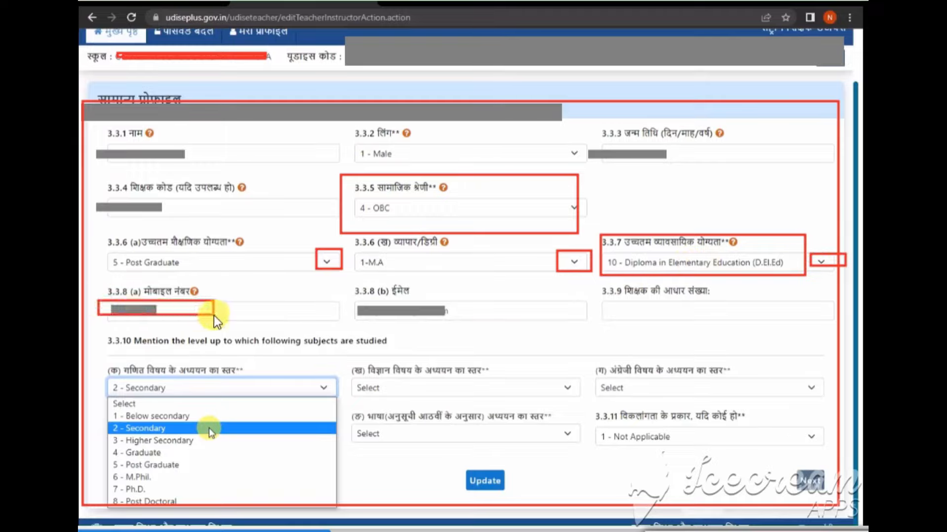
left_click_drag(351, 299, 505, 321)
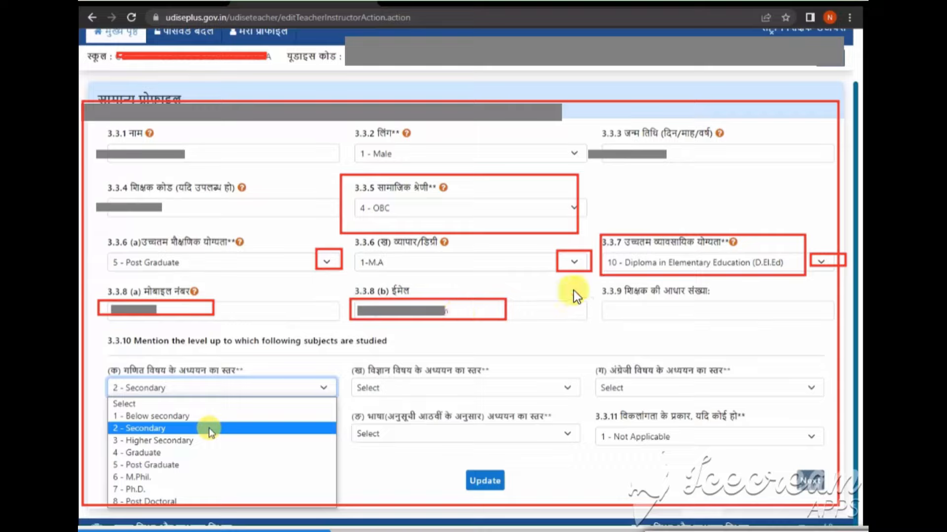
mouse_move(593, 291)
left_mouse_down()
mouse_move(682, 316)
mouse_move(832, 327)
left_mouse_up()
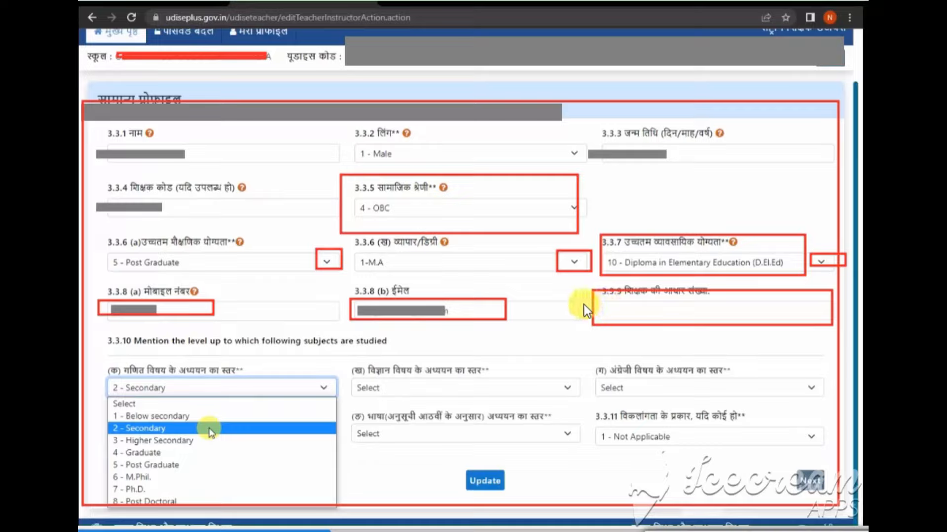
mouse_move(102, 366)
left_mouse_down()
mouse_move(168, 382)
mouse_move(321, 379)
left_mouse_up()
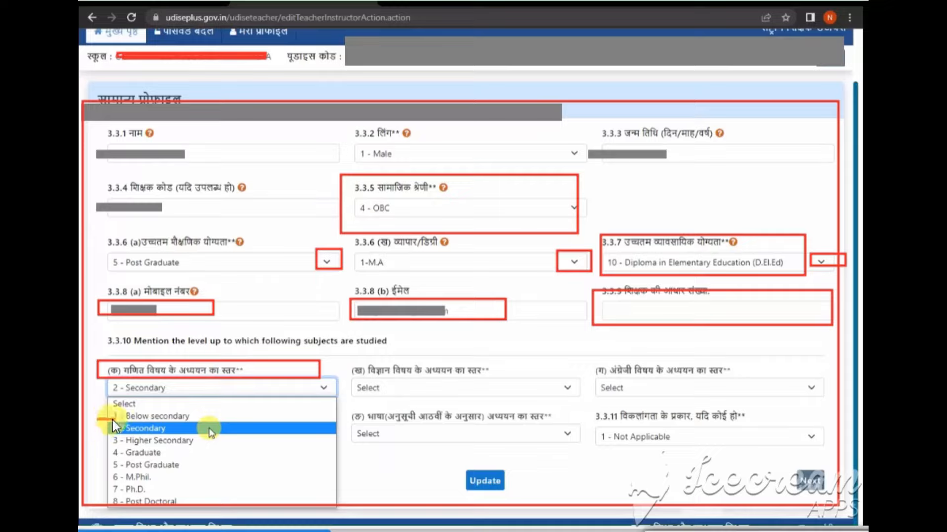
left_click_drag(113, 420, 185, 434)
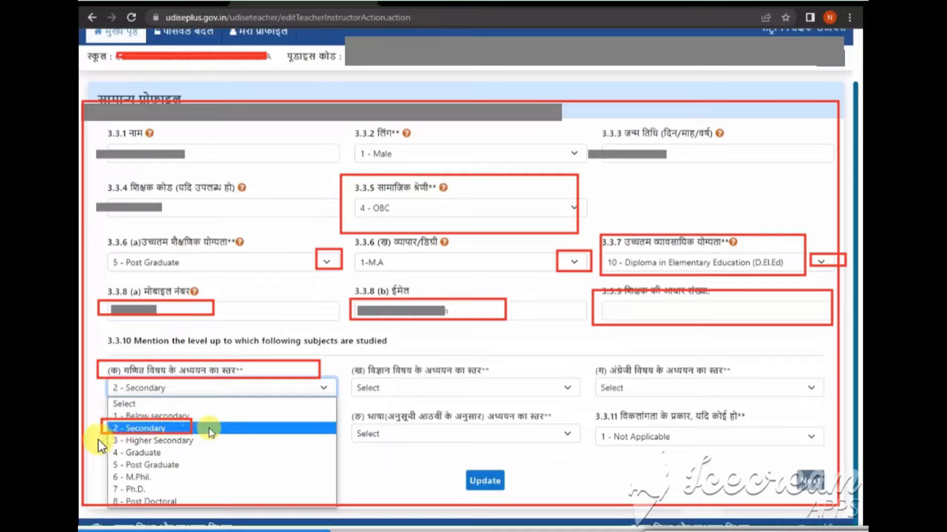
Review the general profile's study levels for mathematics, science, English, social studies and language, the disability type and the option to update
left_click_drag(112, 434, 217, 444)
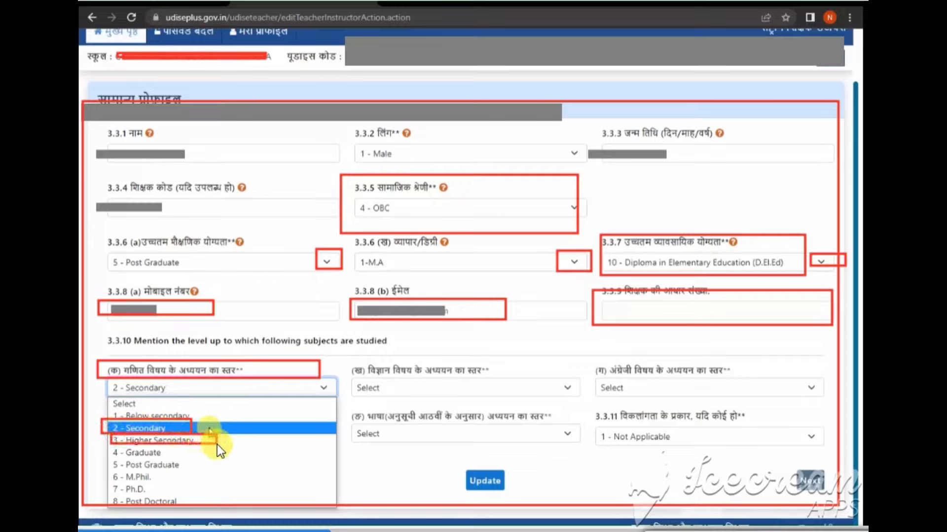
left_click_drag(108, 448, 188, 459)
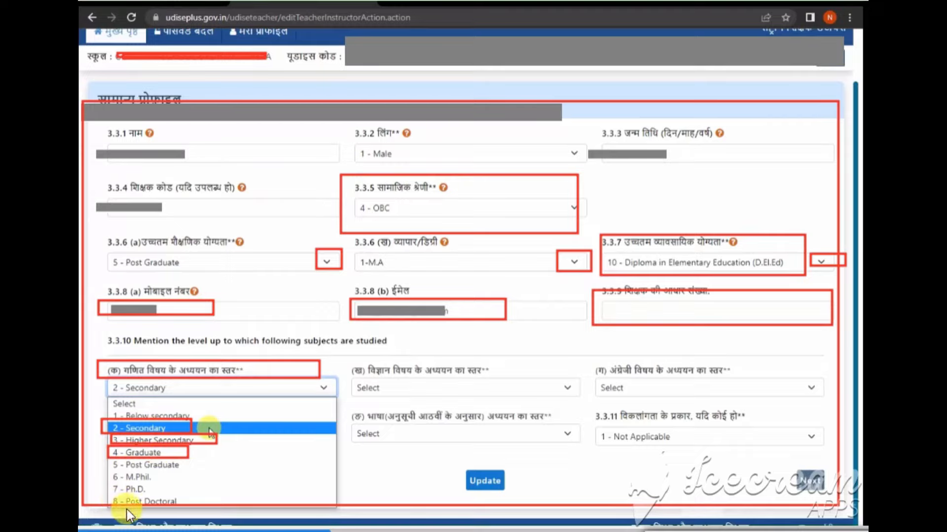
mouse_move(354, 364)
left_mouse_down()
mouse_move(511, 375)
mouse_move(576, 398)
left_mouse_up()
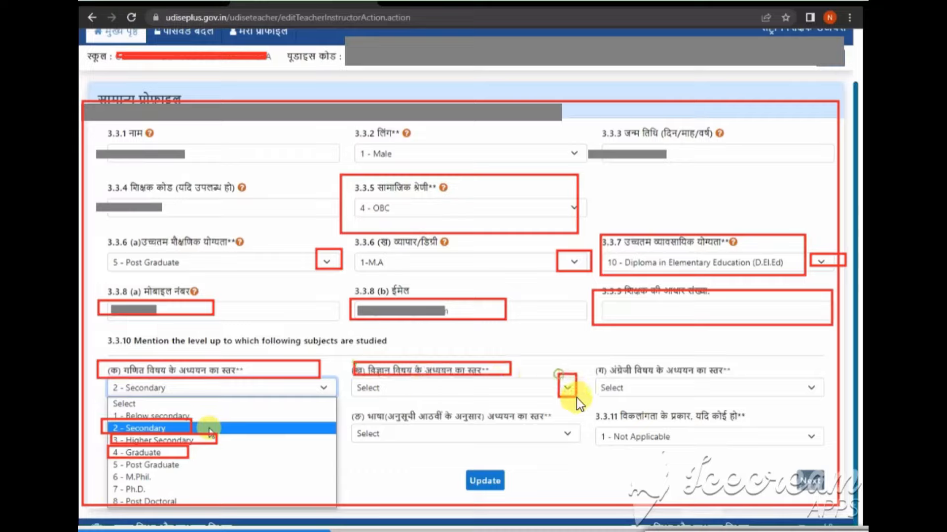
mouse_move(83, 382)
left_mouse_down()
mouse_move(305, 505)
mouse_move(328, 505)
left_mouse_up()
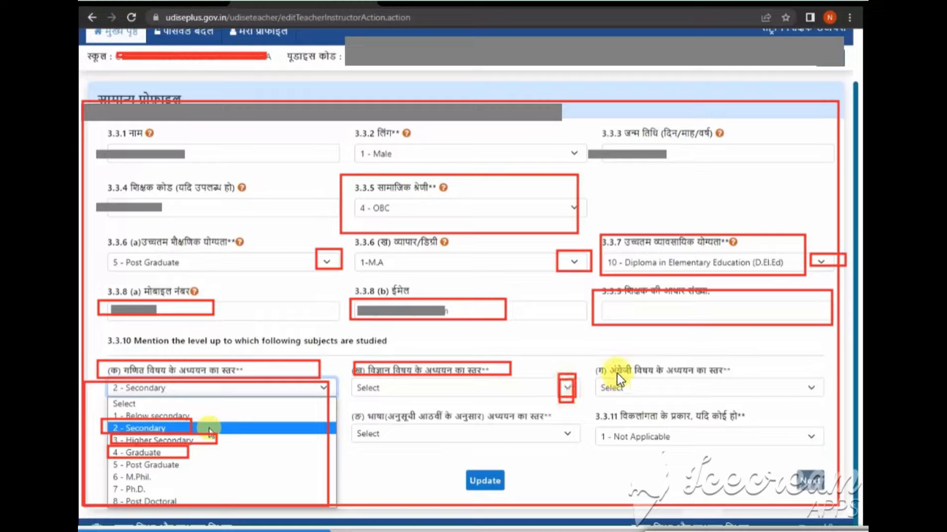
left_click_drag(797, 378, 827, 405)
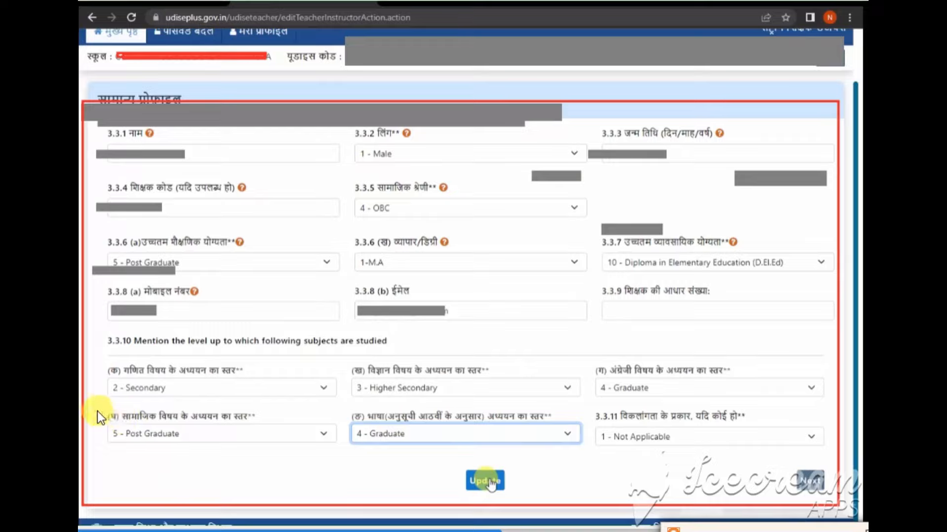
left_click_drag(96, 410, 269, 452)
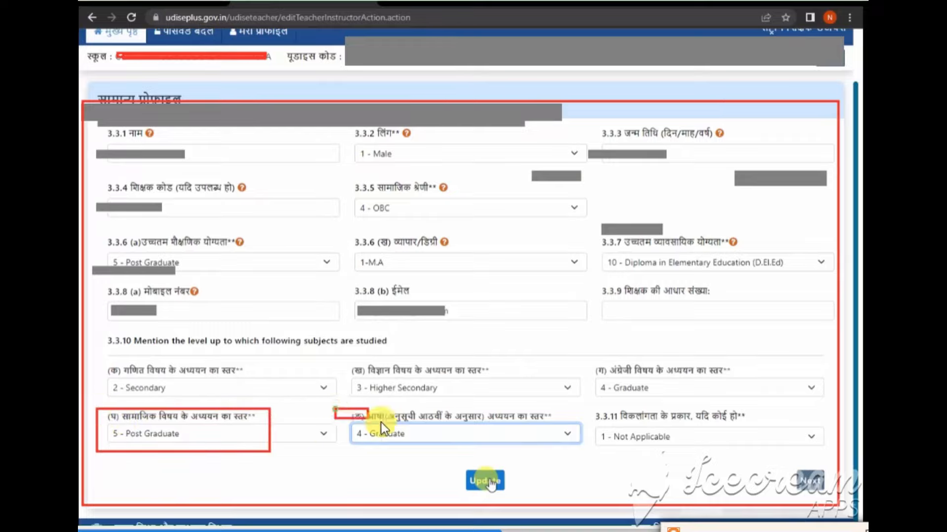
left_click_drag(381, 422, 579, 444)
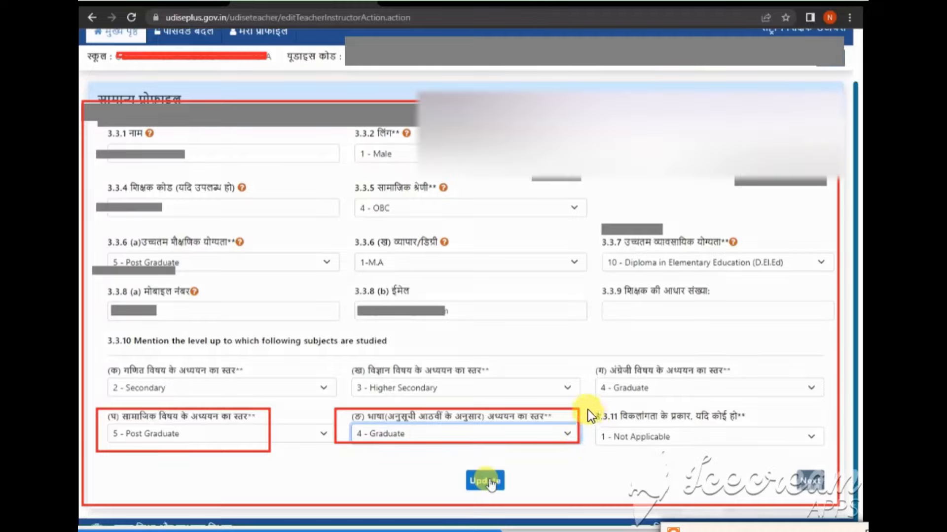
left_click_drag(632, 421, 785, 448)
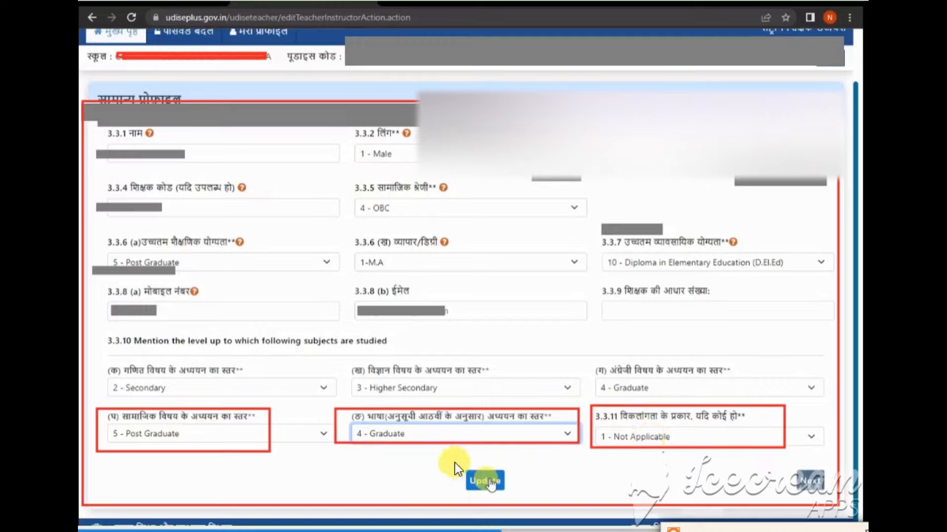
left_click_drag(452, 462, 520, 491)
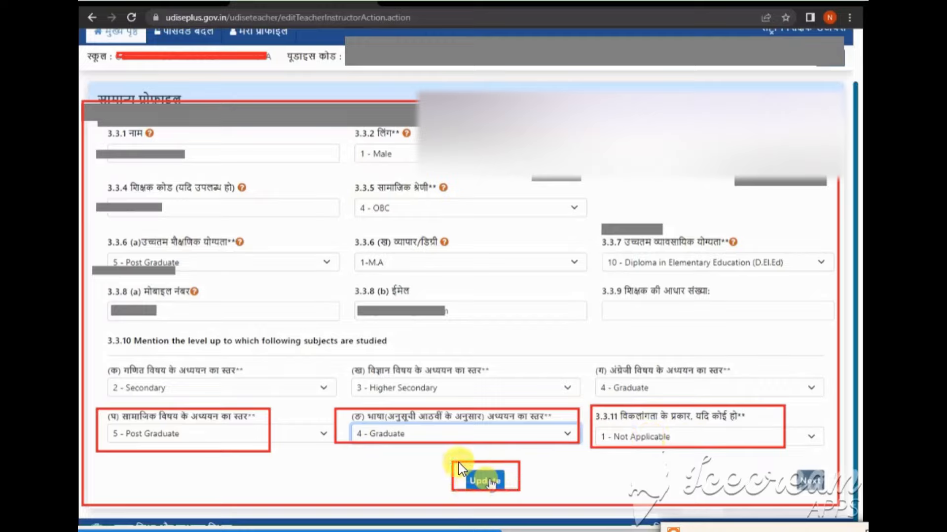
left_click_drag(458, 463, 510, 484)
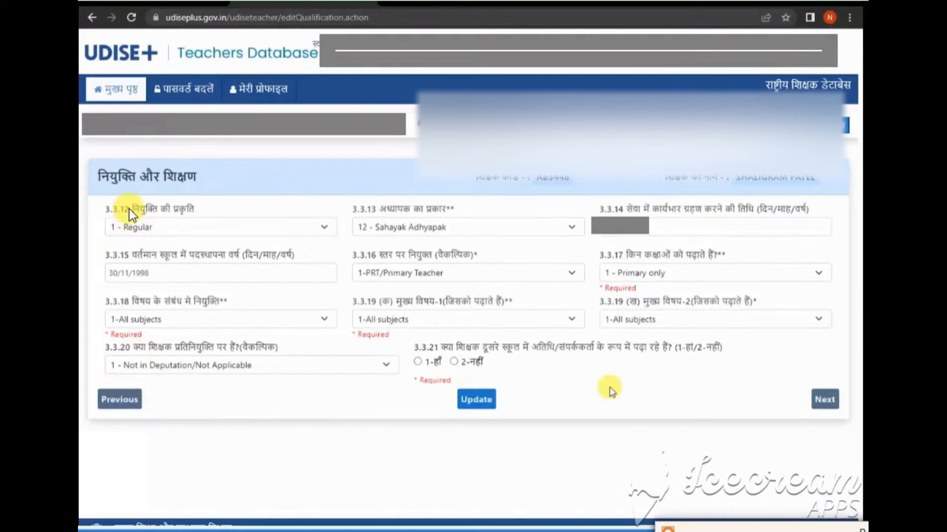
Review the appointment and teaching fields 3.3.12 to 3.3.21, from nature of appointment and teacher type to subjects, deputation and guest teaching
left_click_drag(104, 221, 211, 237)
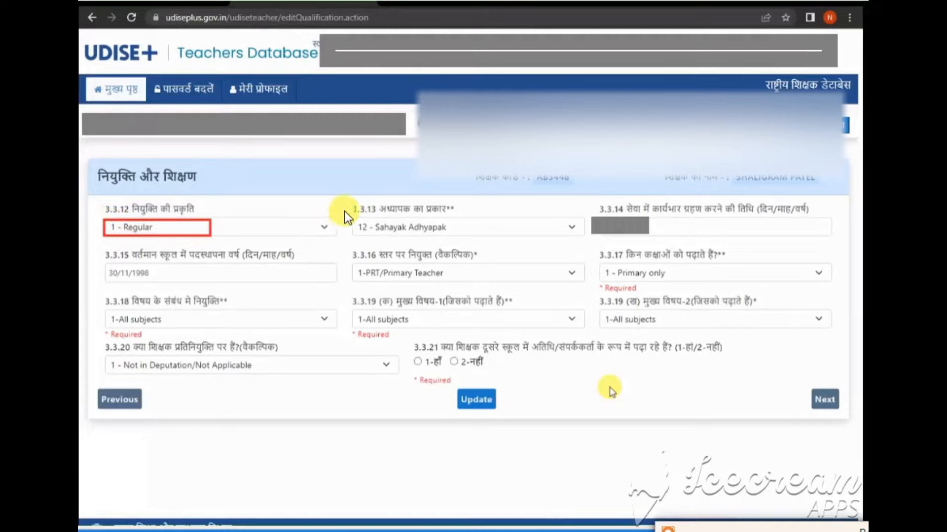
mouse_move(344, 203)
left_mouse_down()
mouse_move(472, 241)
mouse_move(523, 240)
left_mouse_up()
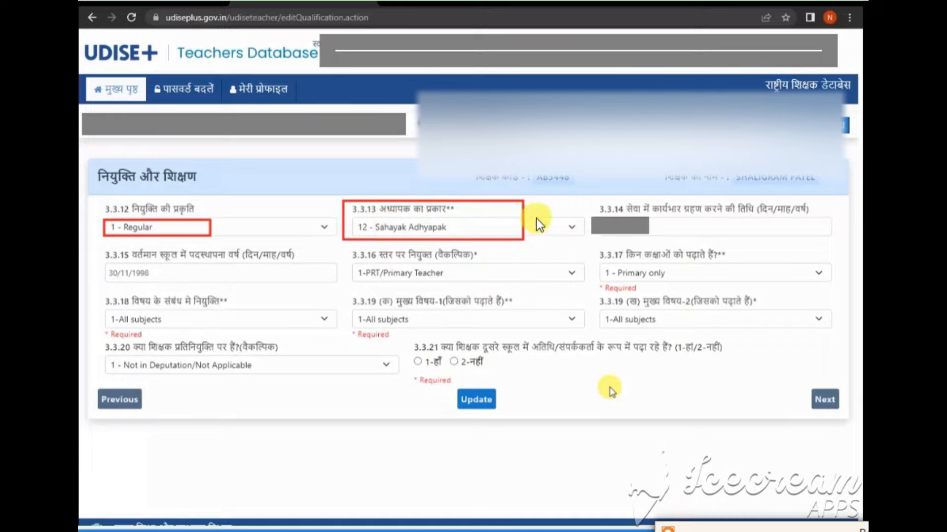
left_click_drag(559, 219, 582, 233)
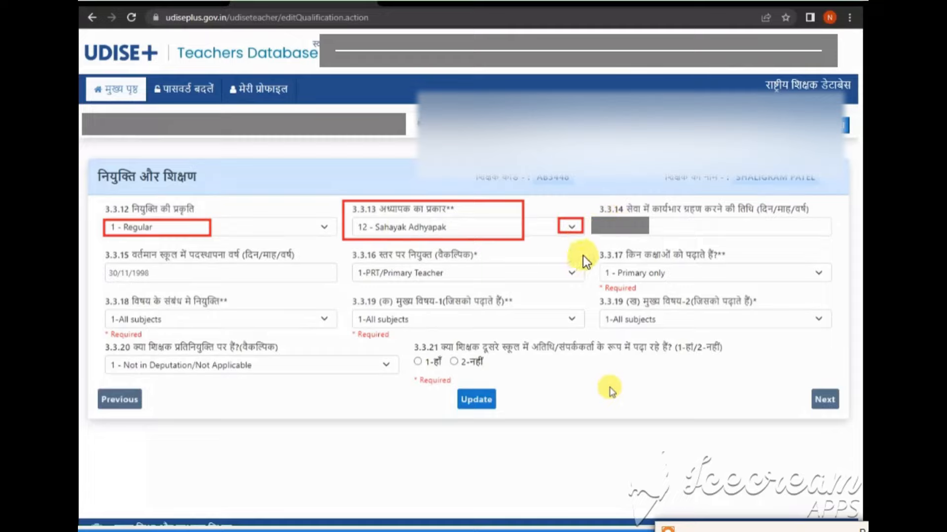
mouse_move(597, 202)
left_mouse_down()
mouse_move(718, 234)
mouse_move(787, 238)
left_mouse_up()
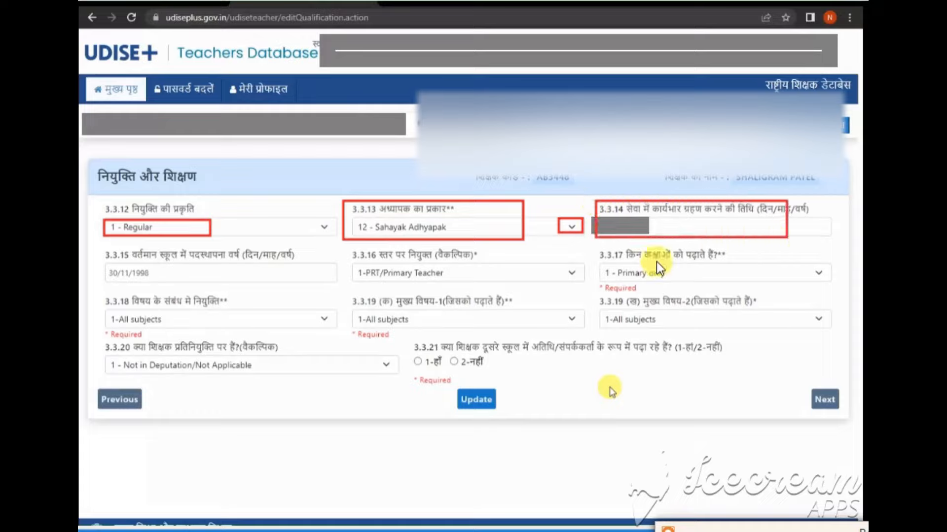
mouse_move(97, 262)
left_mouse_down()
mouse_move(106, 273)
mouse_move(265, 294)
mouse_move(325, 285)
left_mouse_up()
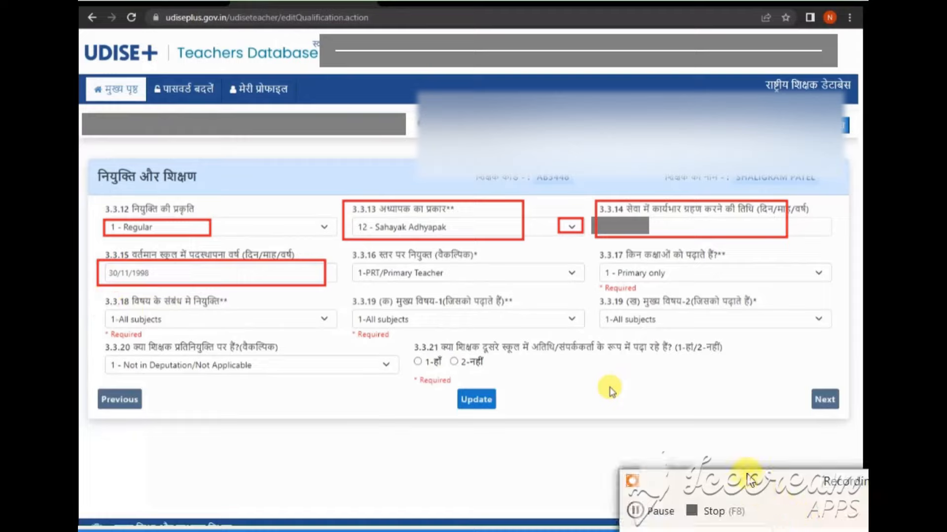
mouse_move(98, 258)
left_mouse_down()
mouse_move(184, 293)
mouse_move(330, 303)
mouse_move(328, 283)
mouse_move(575, 289)
left_mouse_up()
mouse_move(598, 247)
left_mouse_down()
mouse_move(670, 280)
mouse_move(829, 283)
left_mouse_up()
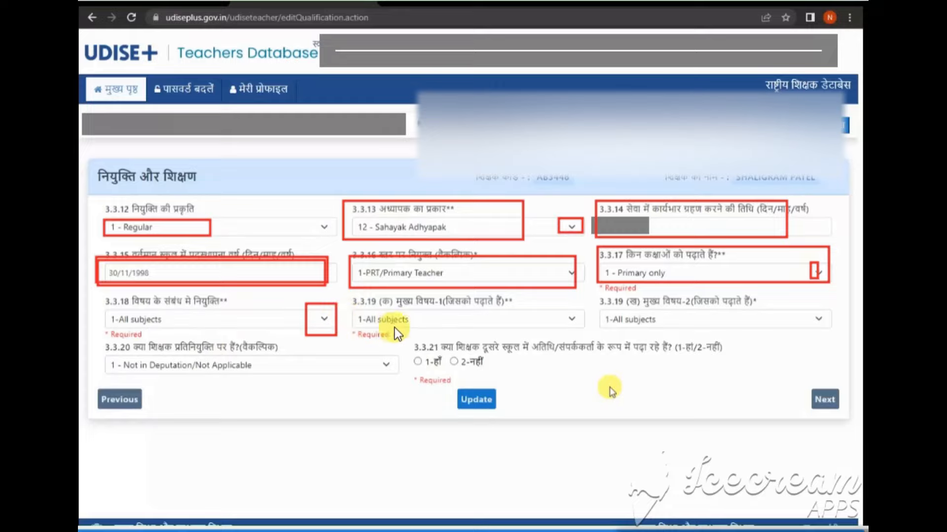
mouse_move(351, 301)
left_mouse_down()
mouse_move(395, 328)
mouse_move(461, 344)
left_mouse_up()
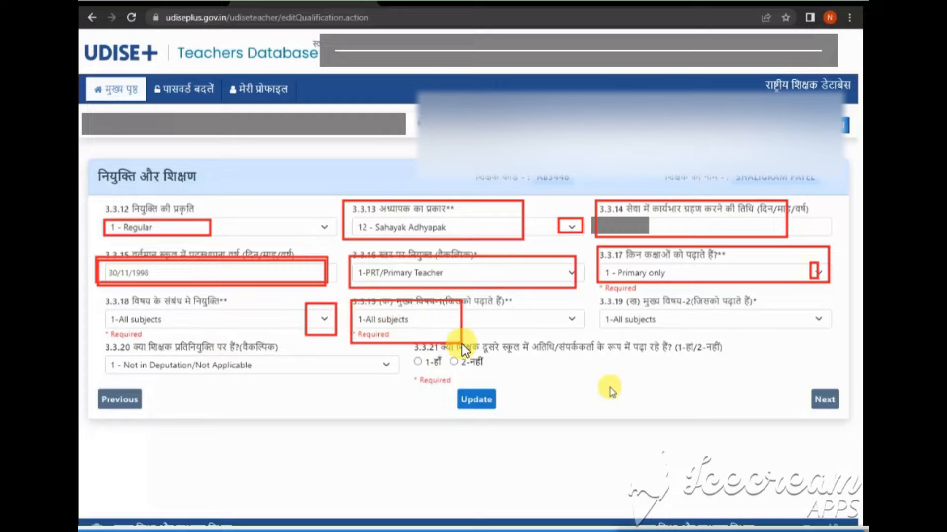
mouse_move(594, 301)
left_mouse_down()
mouse_move(608, 313)
mouse_move(785, 330)
left_mouse_up()
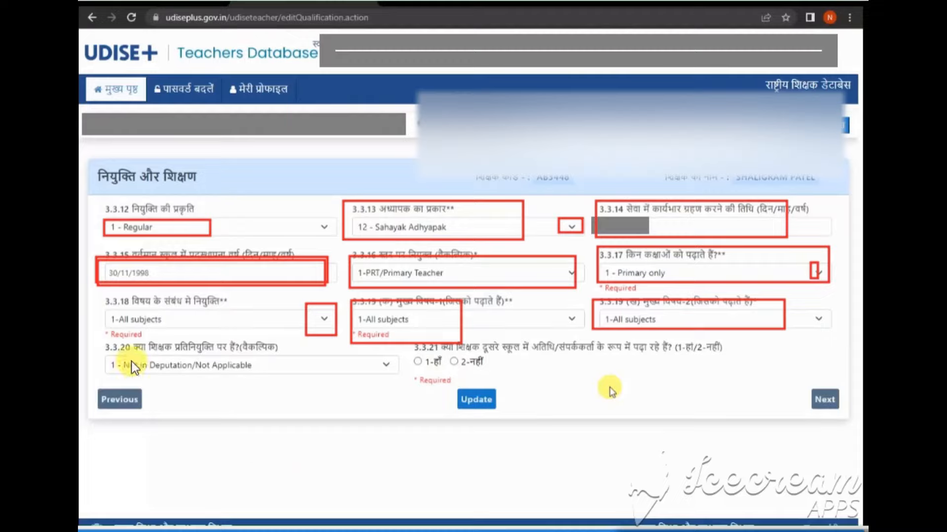
mouse_move(104, 344)
left_mouse_down()
mouse_move(199, 377)
mouse_move(338, 378)
left_mouse_up()
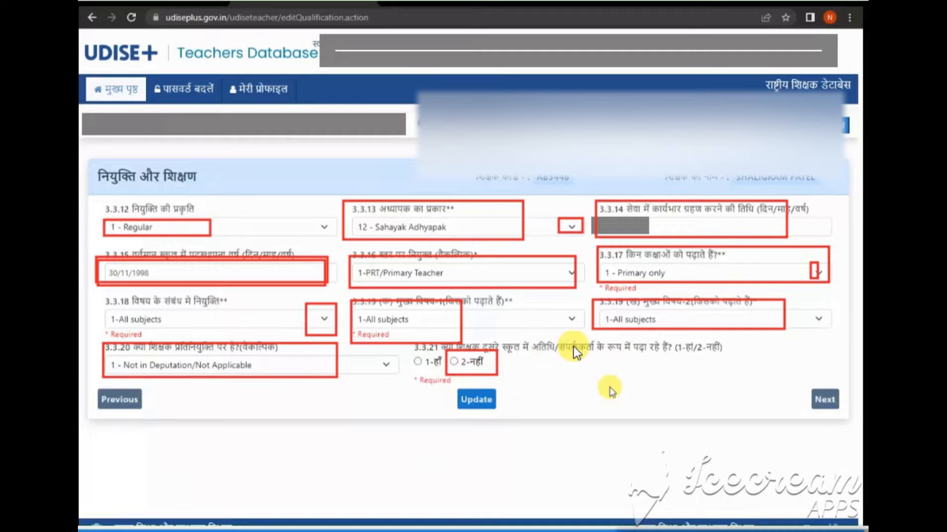
left_click_drag(441, 350, 511, 375)
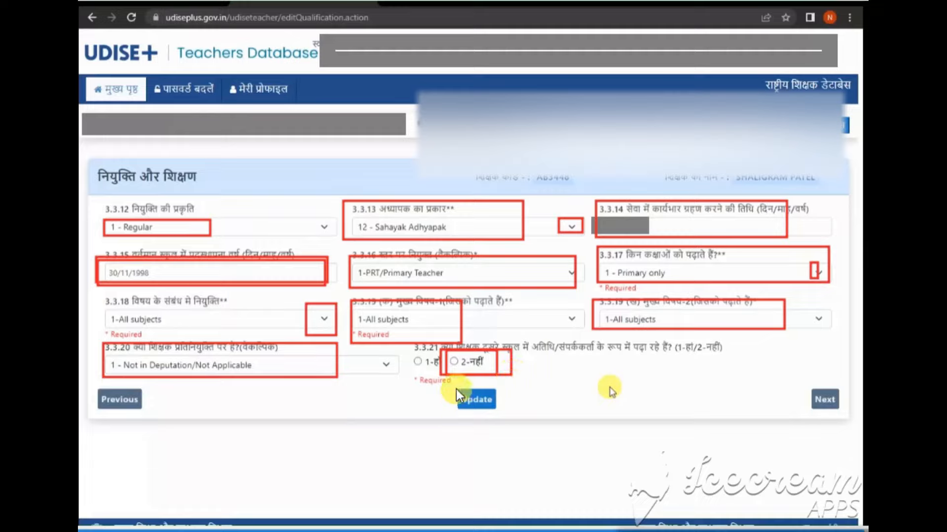
left_click_drag(473, 415, 498, 427)
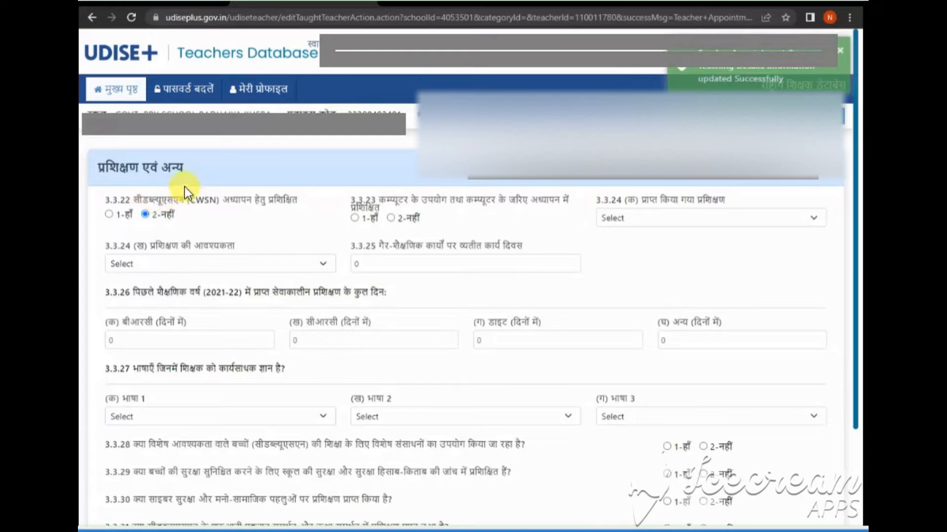
Review the training fields 3.3.22 to 3.3.27, covering CWSN and computer training, training received and needed, non-teaching days, in-service training days and languages
left_click_drag(209, 211, 318, 215)
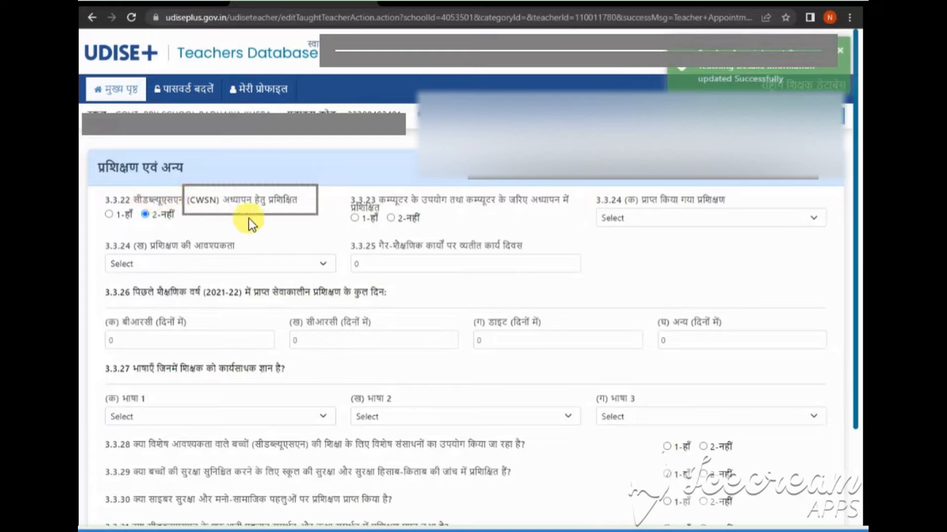
left_click_drag(134, 210, 183, 227)
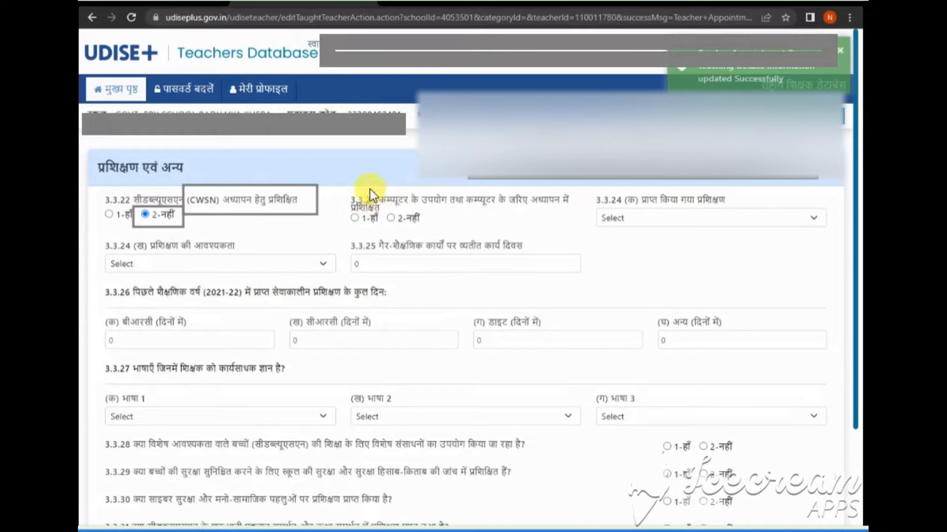
mouse_move(366, 183)
left_mouse_down()
mouse_move(433, 214)
mouse_move(579, 212)
mouse_move(563, 211)
left_mouse_up()
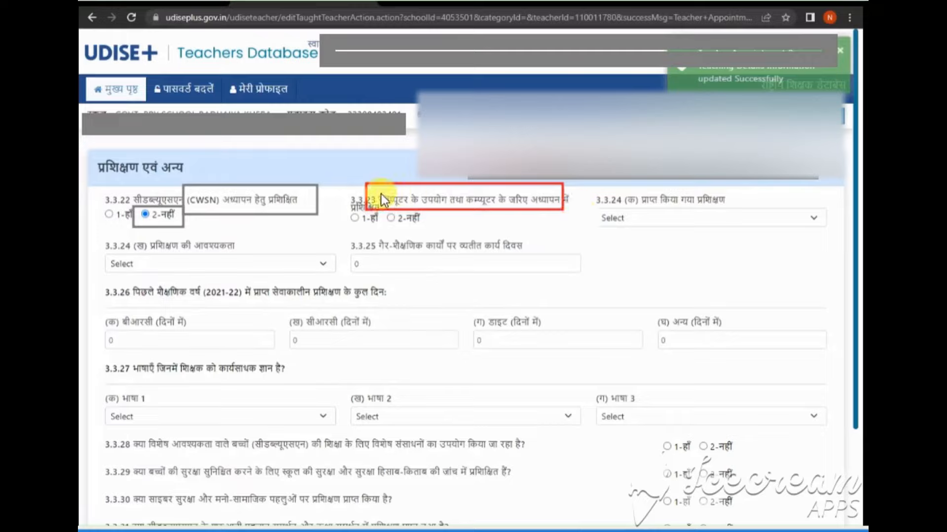
mouse_move(333, 194)
left_mouse_down()
mouse_move(404, 211)
mouse_move(418, 231)
left_mouse_up()
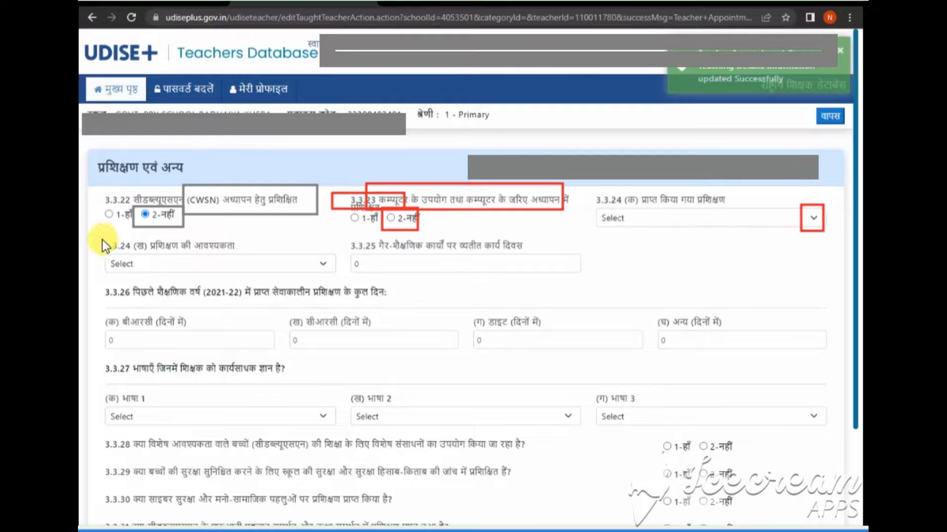
left_click_drag(100, 235, 334, 280)
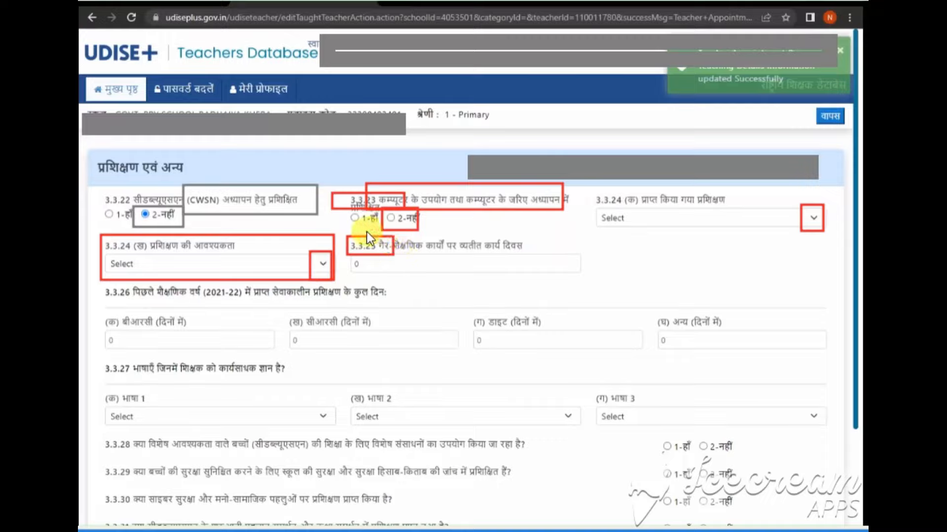
left_click_drag(367, 232, 532, 254)
left_click_drag(345, 256, 584, 270)
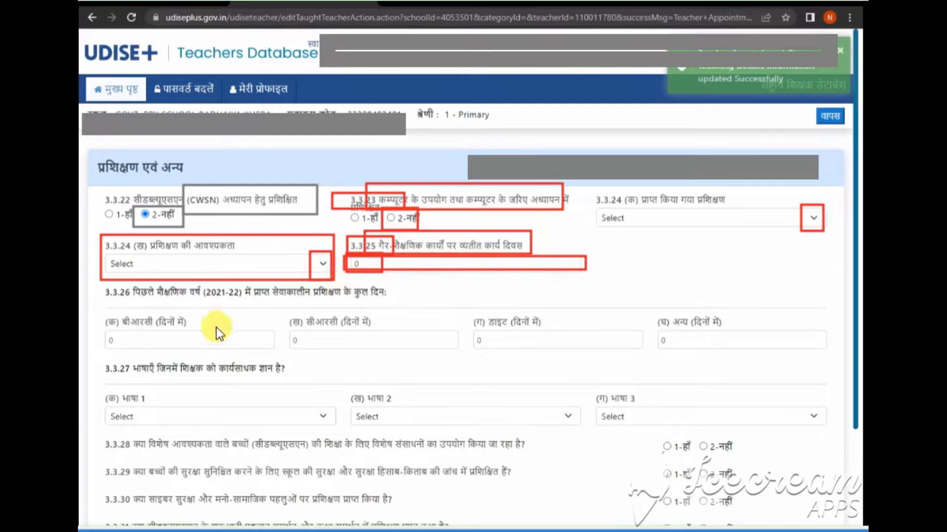
mouse_move(92, 316)
left_mouse_down()
mouse_move(111, 333)
mouse_move(250, 353)
left_mouse_up()
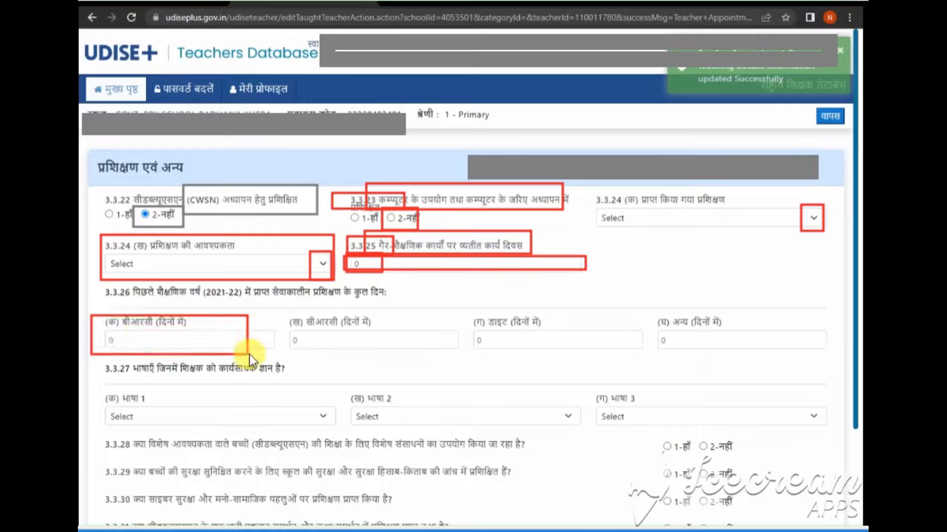
left_click_drag(279, 312, 434, 363)
left_click_drag(463, 316, 622, 348)
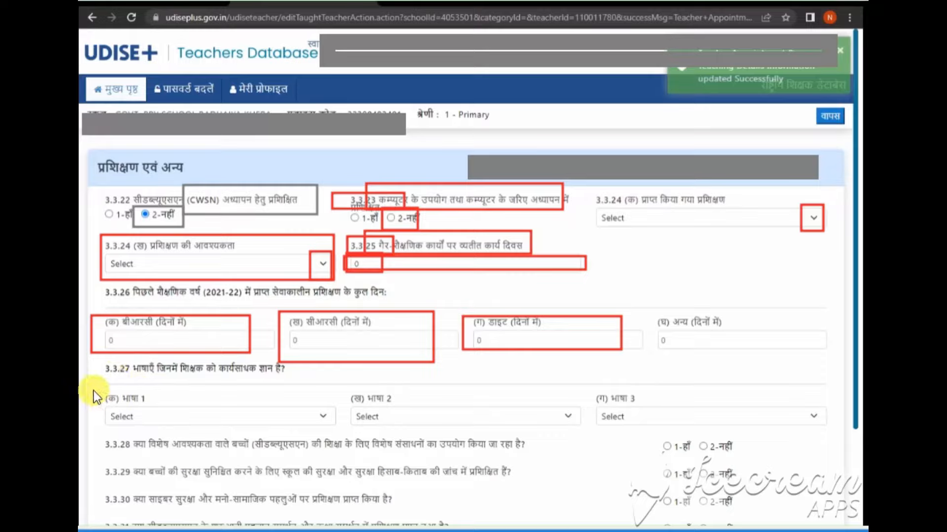
mouse_move(92, 389)
left_mouse_down()
mouse_move(146, 413)
mouse_move(307, 436)
left_mouse_up()
mouse_move(328, 388)
left_mouse_down()
mouse_move(500, 441)
mouse_move(547, 441)
left_mouse_up()
mouse_move(585, 391)
left_mouse_down()
mouse_move(729, 423)
mouse_move(824, 431)
left_mouse_up()
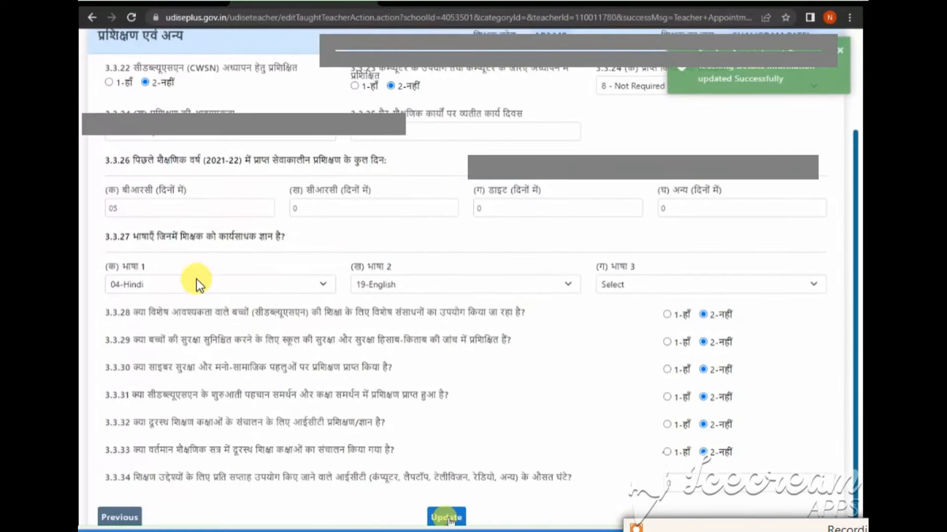
Check the yes/no answers to questions 3.3.28 to 3.3.33 and the ICT hours question, and save the training and other details
left_click_drag(88, 292, 797, 481)
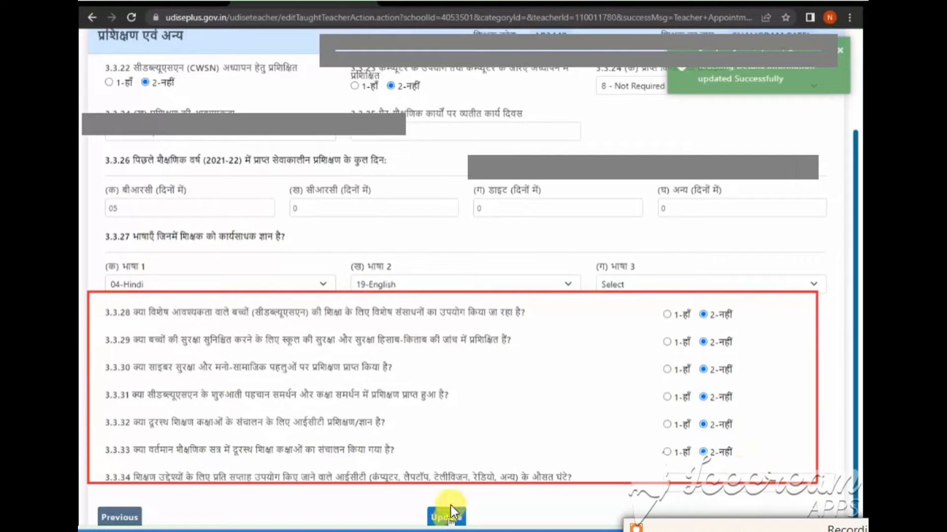
left_click_drag(419, 501, 480, 531)
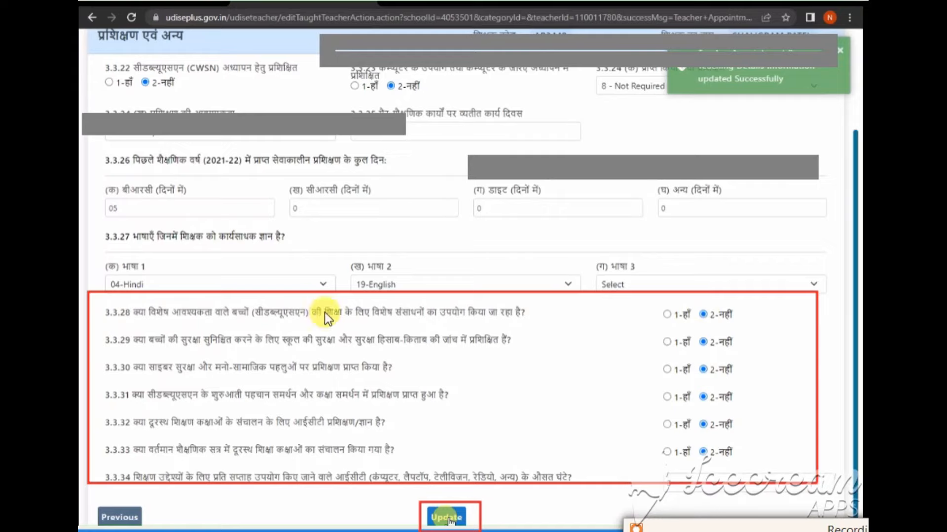
mouse_move(79, 298)
left_mouse_down()
mouse_move(374, 379)
mouse_move(599, 461)
mouse_move(609, 487)
left_mouse_up()
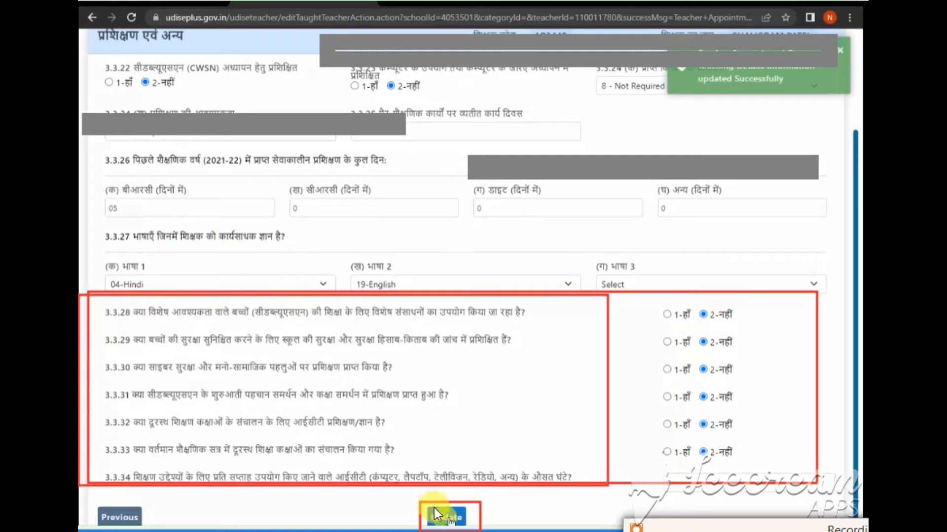
mouse_move(430, 505)
left_mouse_down()
mouse_move(448, 524)
mouse_move(474, 528)
left_mouse_up()
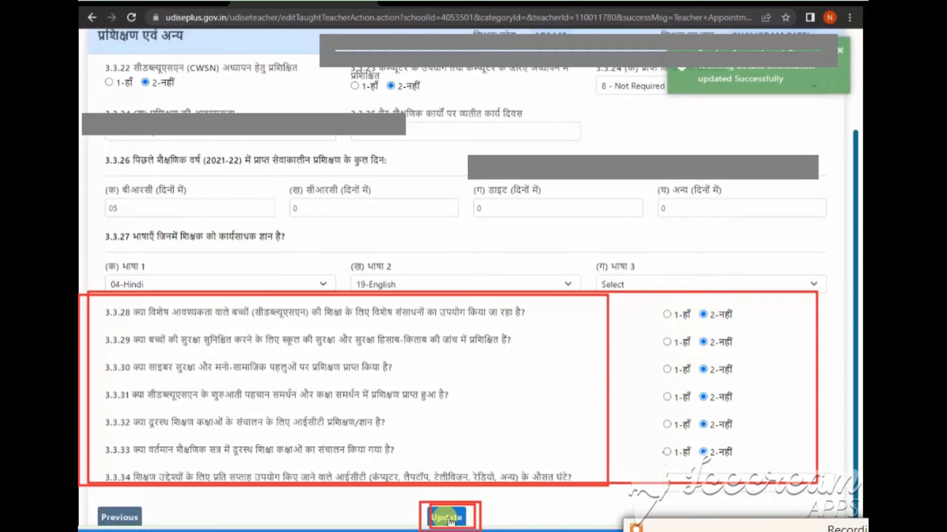
left_click(448, 518)
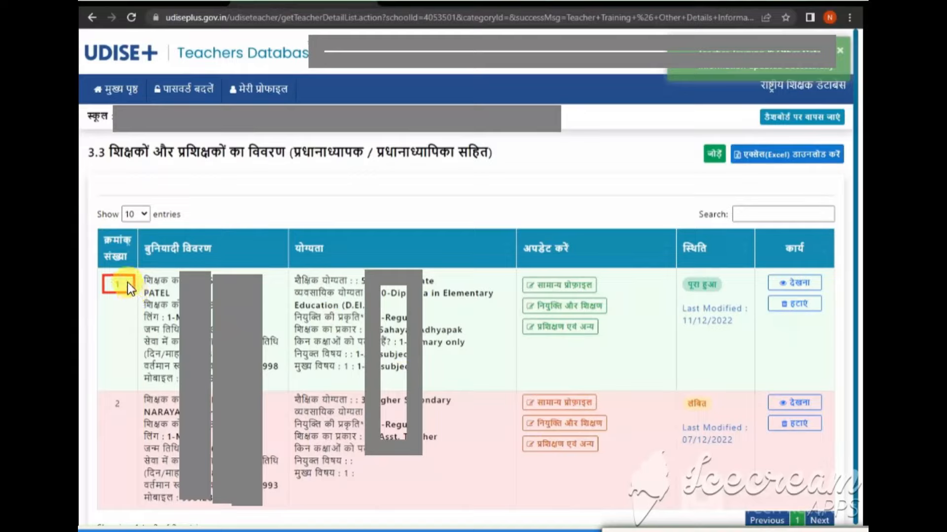
Review both teachers' entries in the section 3.3 list, including completion status, delete and add options, and the way back to the dashboard
mouse_move(102, 270)
left_mouse_down()
mouse_move(315, 335)
mouse_move(835, 352)
left_mouse_up()
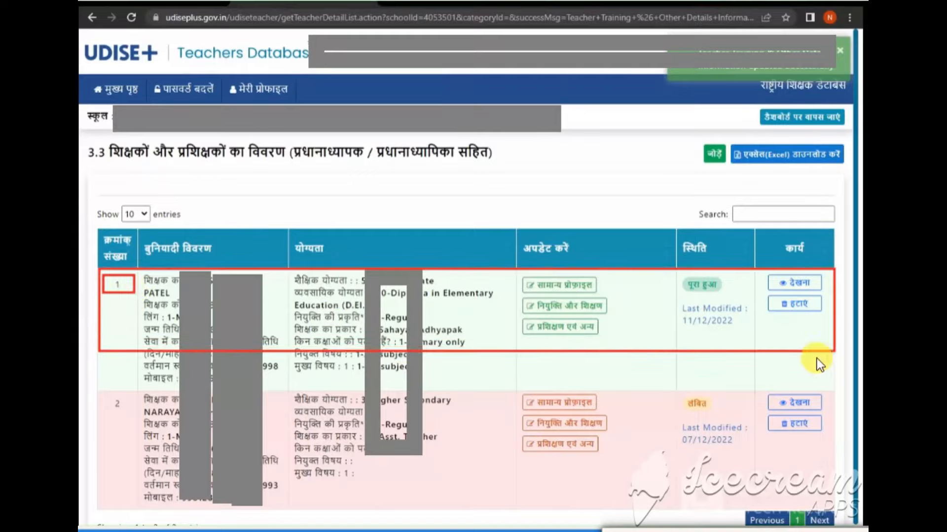
mouse_move(697, 286)
left_mouse_down()
mouse_move(729, 297)
mouse_move(721, 292)
left_mouse_up()
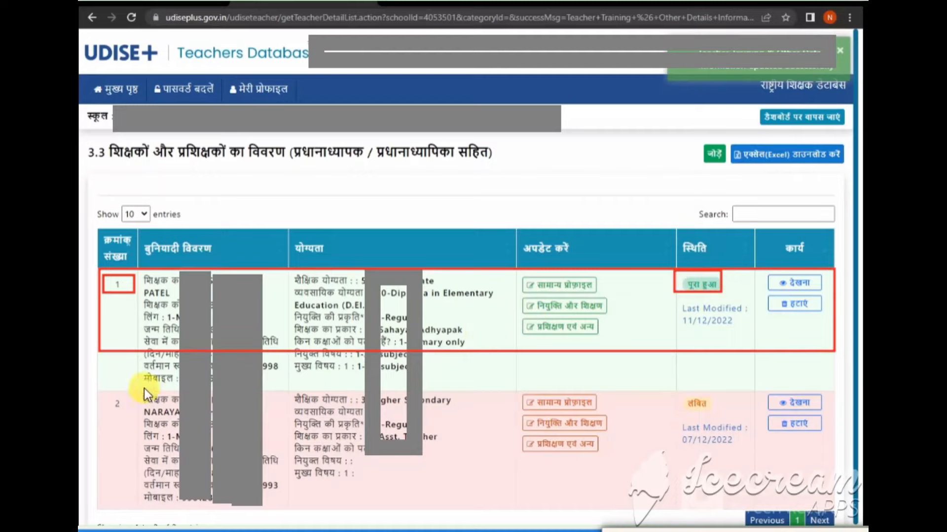
mouse_move(102, 384)
left_mouse_down()
mouse_move(634, 503)
mouse_move(817, 469)
left_mouse_up()
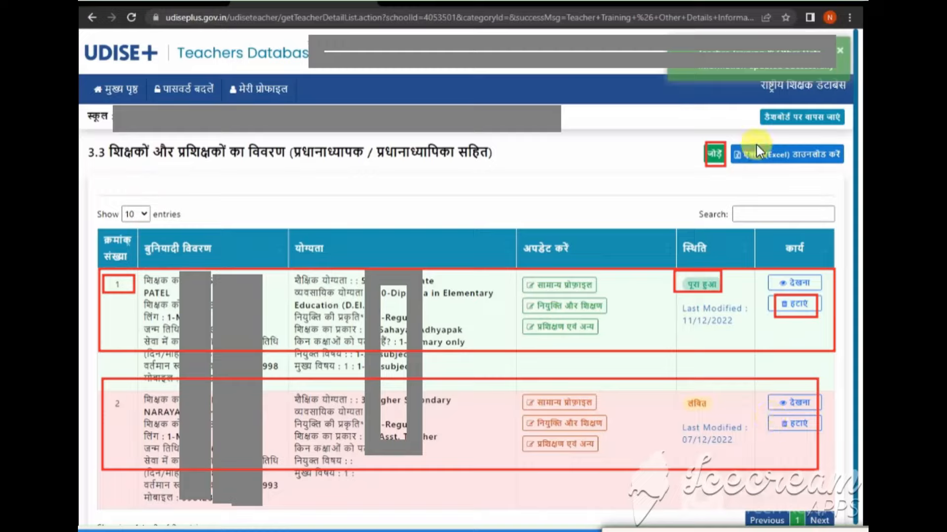
left_click_drag(771, 111, 850, 124)
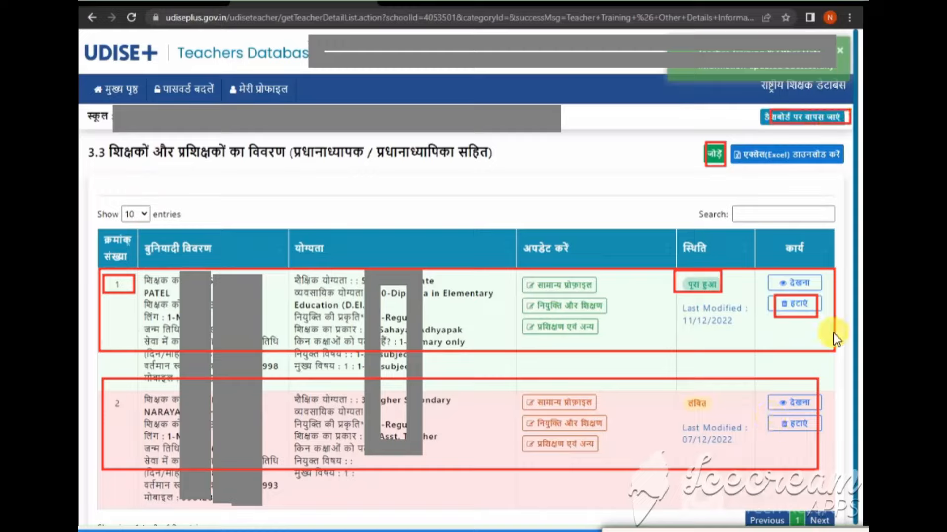
left_click_drag(807, 512, 844, 530)
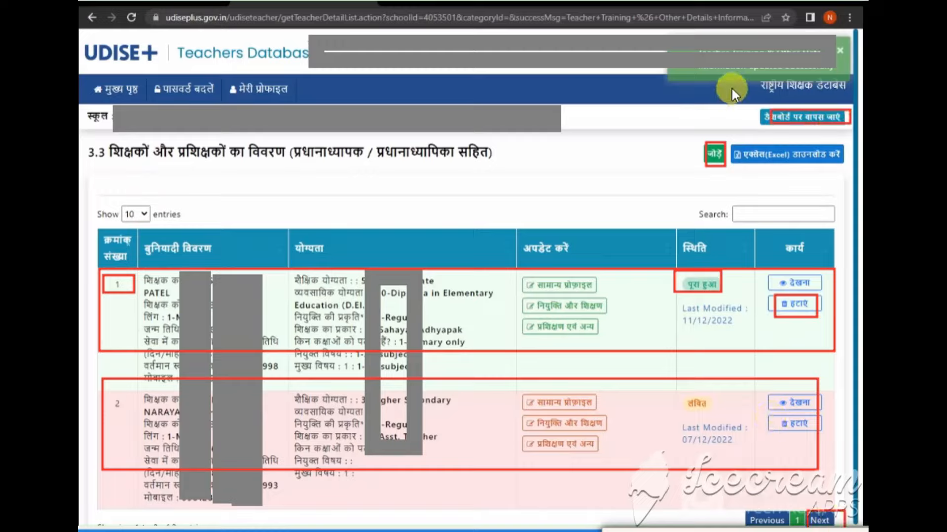
Return from the section 3.3 teacher list to the school dashboard
left_click_drag(757, 107, 845, 128)
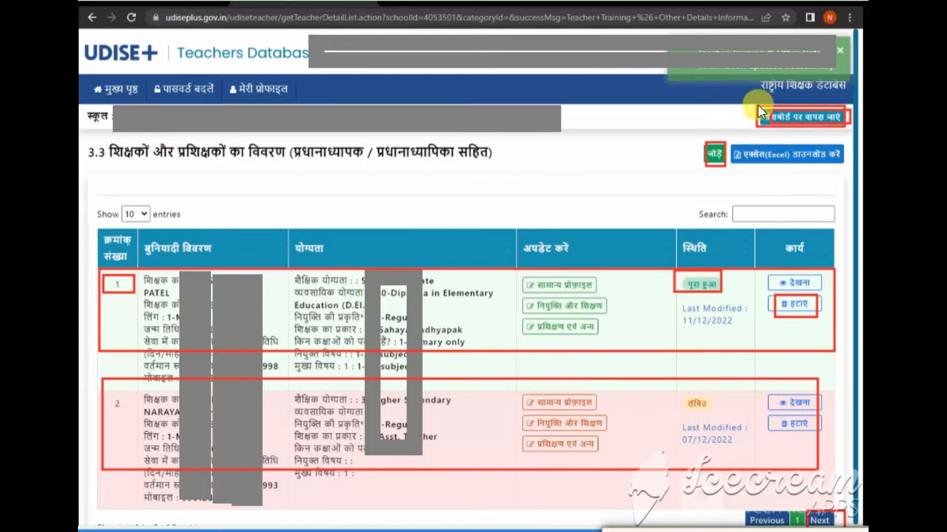
left_click_drag(758, 106, 850, 134)
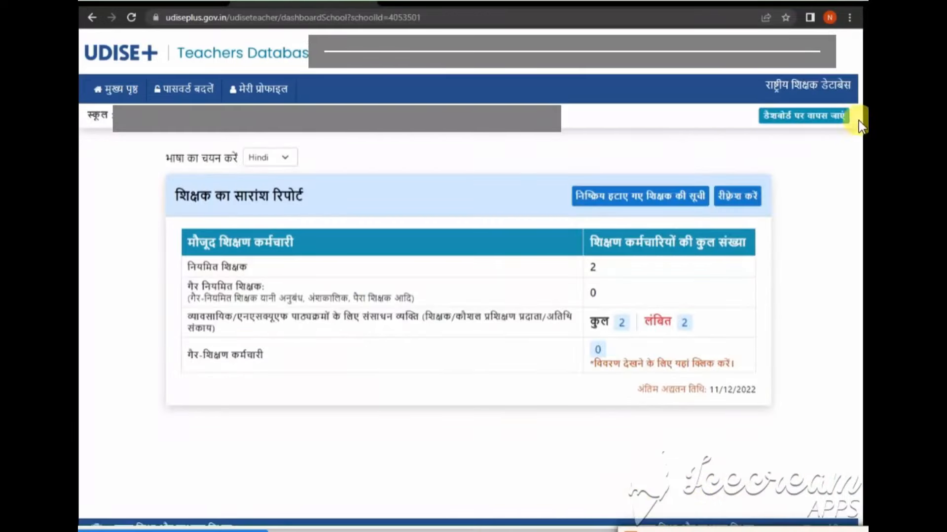
left_click_drag(764, 109, 841, 123)
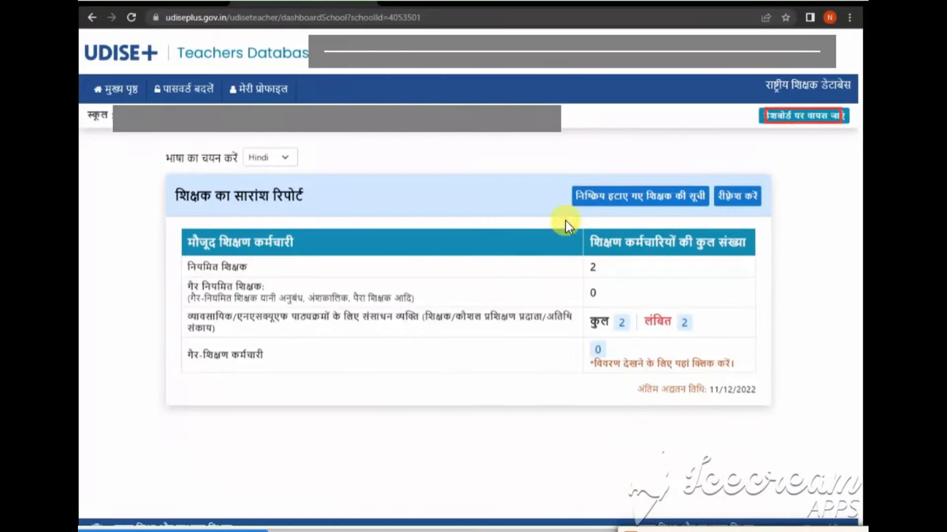
Check the total and pending teacher counts in the dashboard's teacher summary report, then examine the whole report
mouse_move(572, 298)
left_mouse_down()
mouse_move(748, 359)
mouse_move(774, 342)
left_mouse_up()
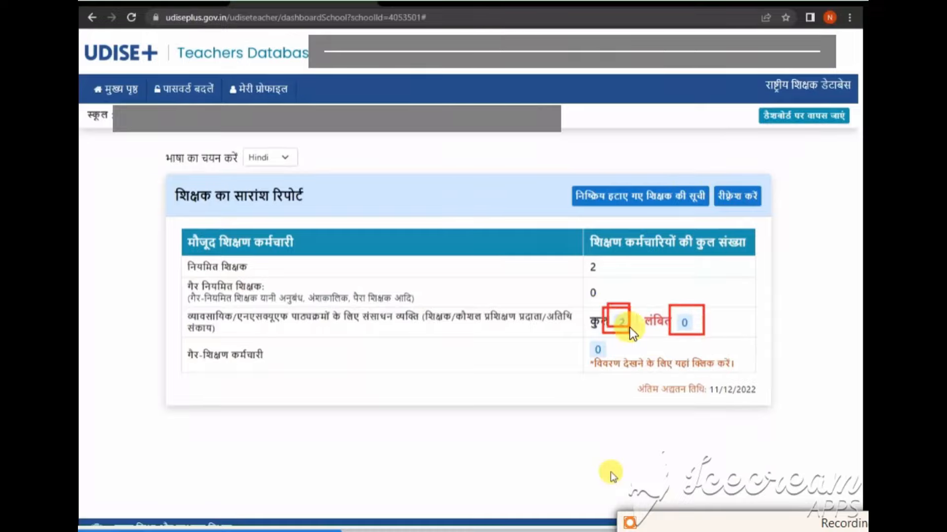
left_click_drag(706, 340, 709, 341)
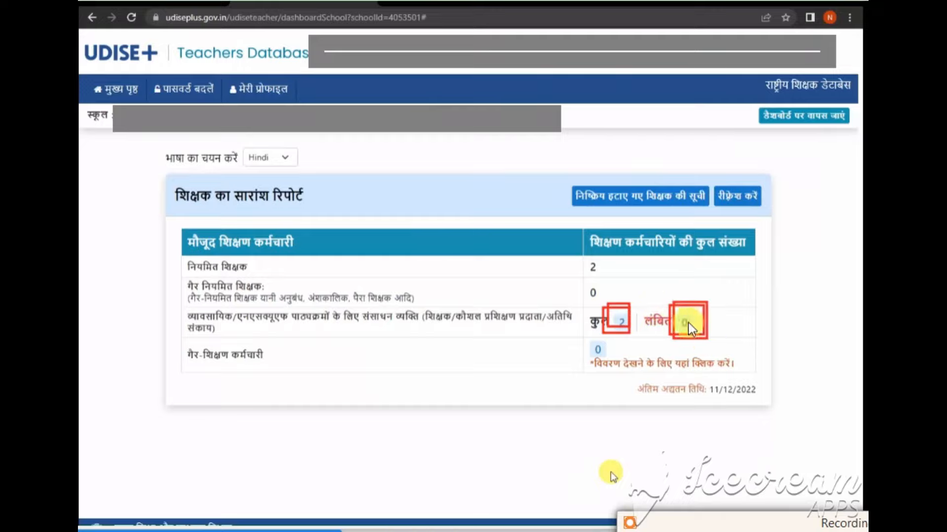
left_click_drag(662, 302, 712, 338)
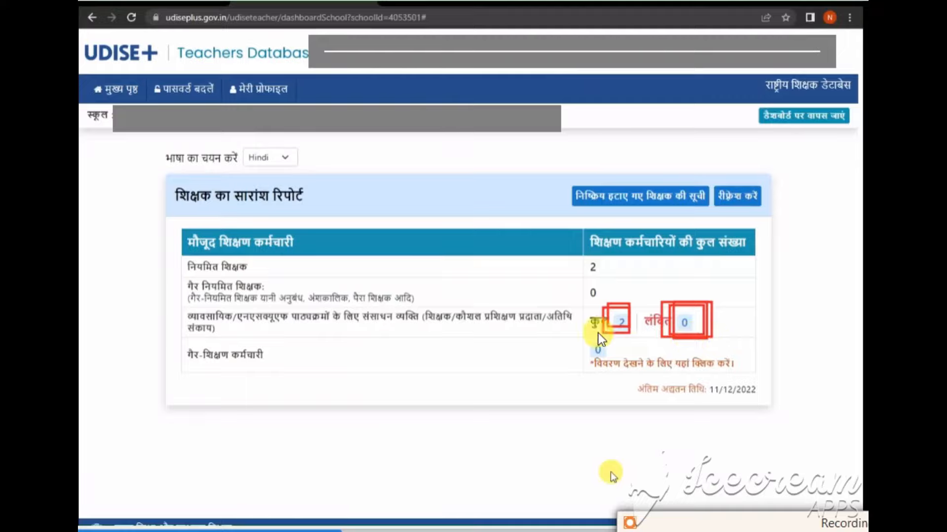
mouse_move(137, 165)
left_mouse_down()
mouse_move(766, 365)
mouse_move(805, 418)
left_mouse_up()
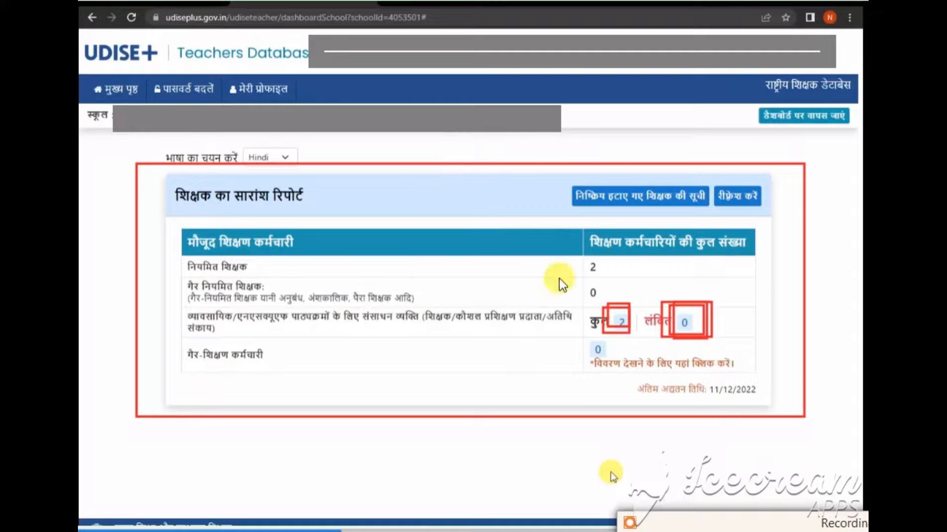
mouse_move(178, 378)
left_mouse_down()
mouse_move(345, 433)
mouse_move(542, 455)
left_mouse_up()
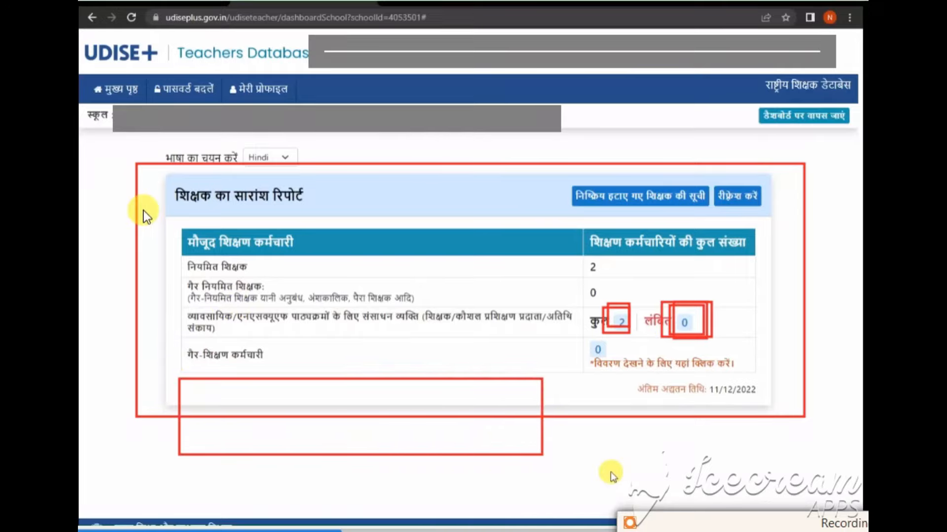
mouse_move(151, 211)
left_mouse_down()
mouse_move(759, 365)
mouse_move(782, 410)
left_mouse_up()
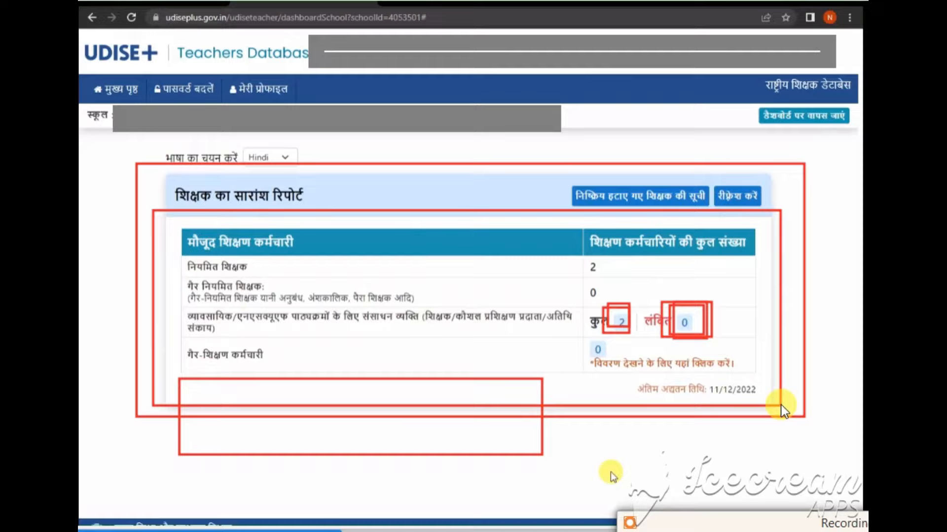